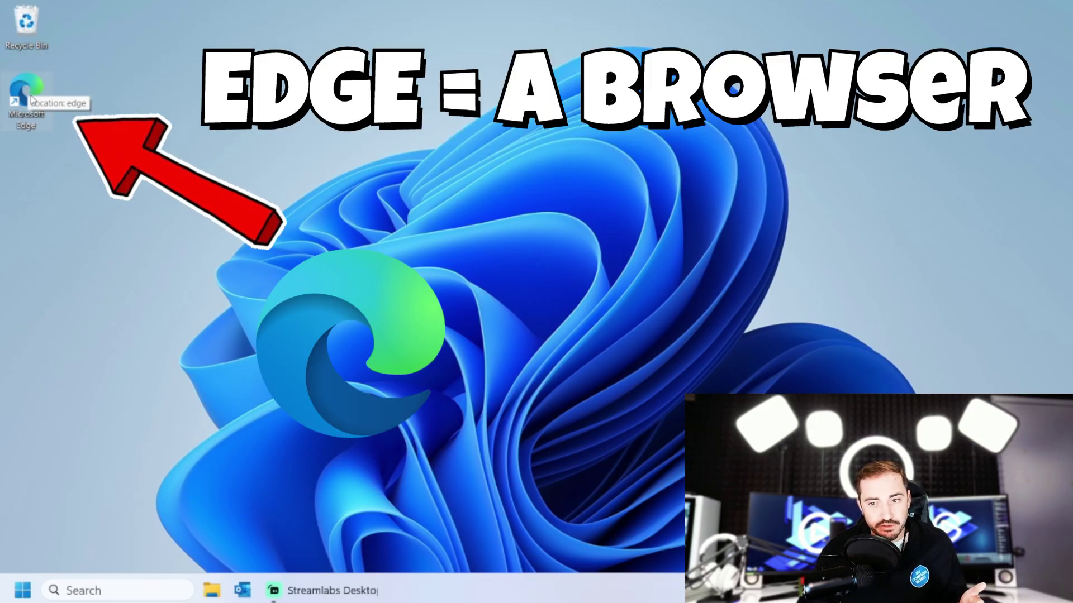
- Launch Edge and load the Firefox for Windows download page by pasting its address from clipboard history
double_click(32, 103)
click(81, 49)
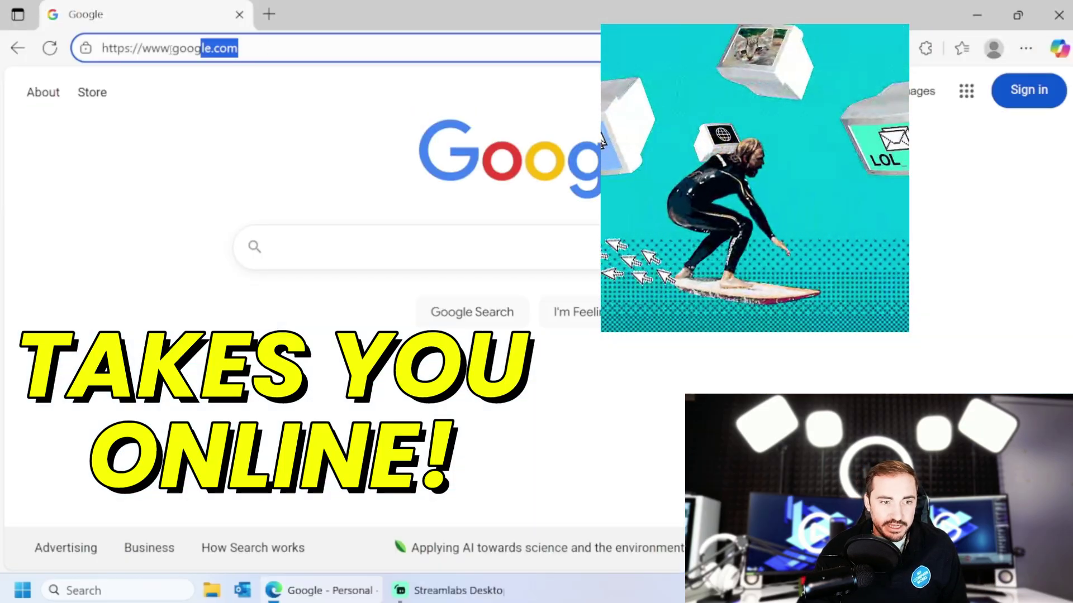
key(BackSpace)
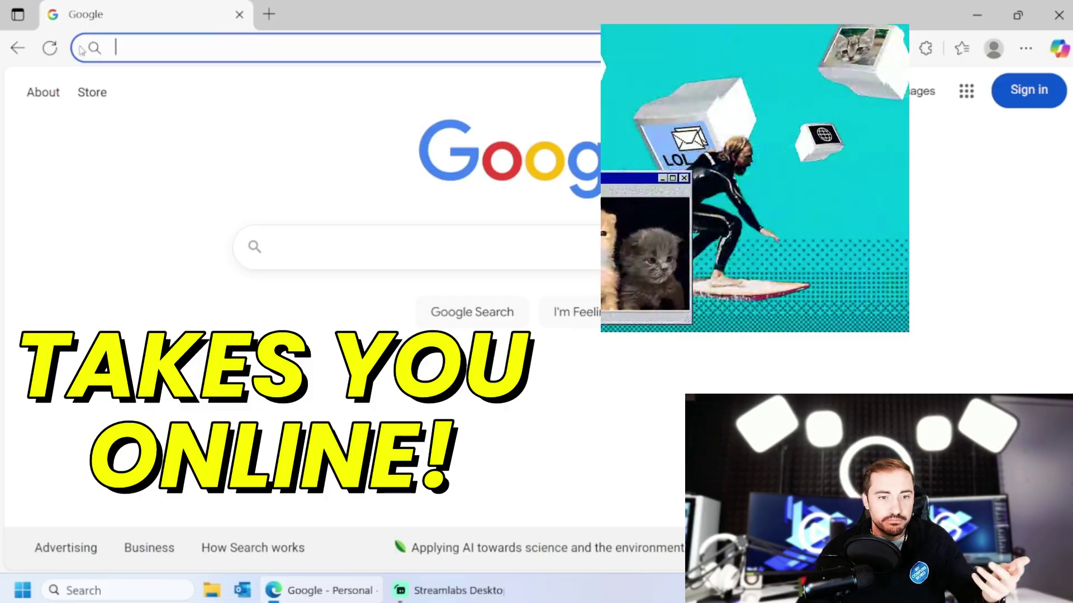
key(super+v)
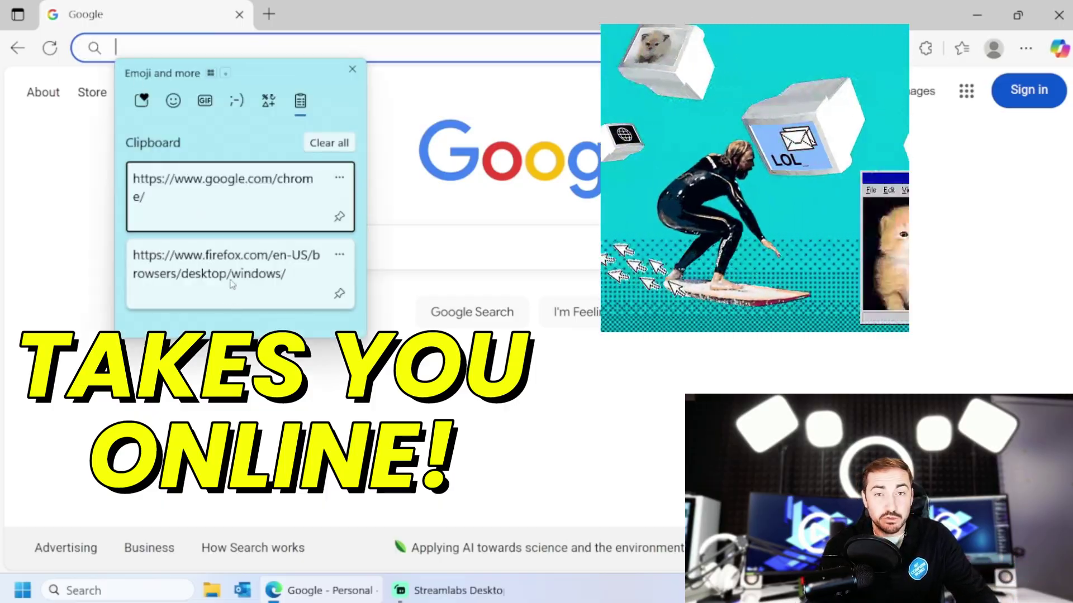
click(218, 254)
key(Return)
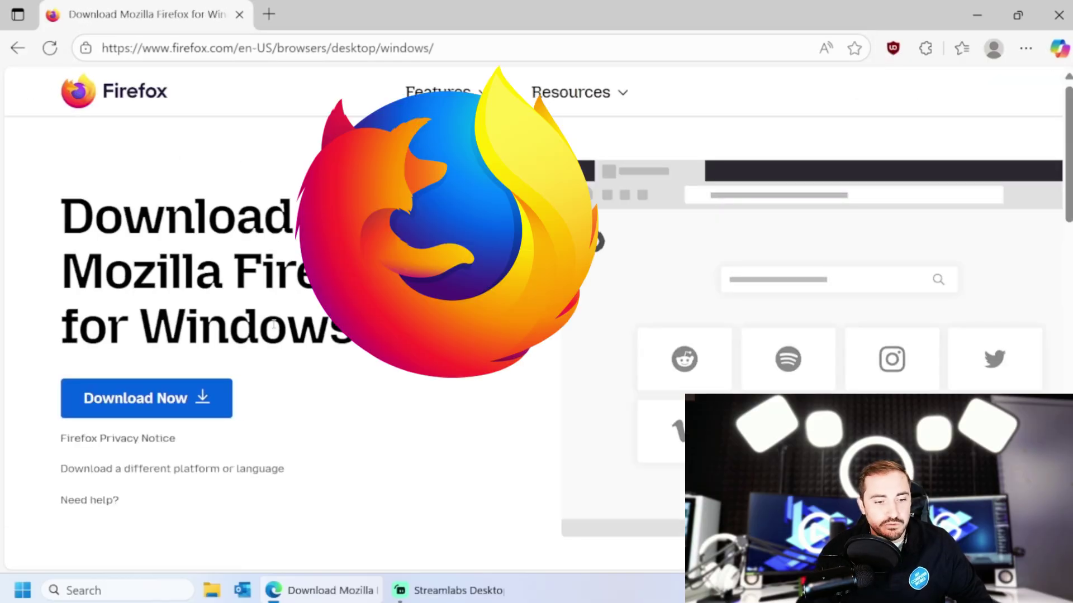
scroll(278, 384, down, 2)
scroll(296, 402, up, 2)
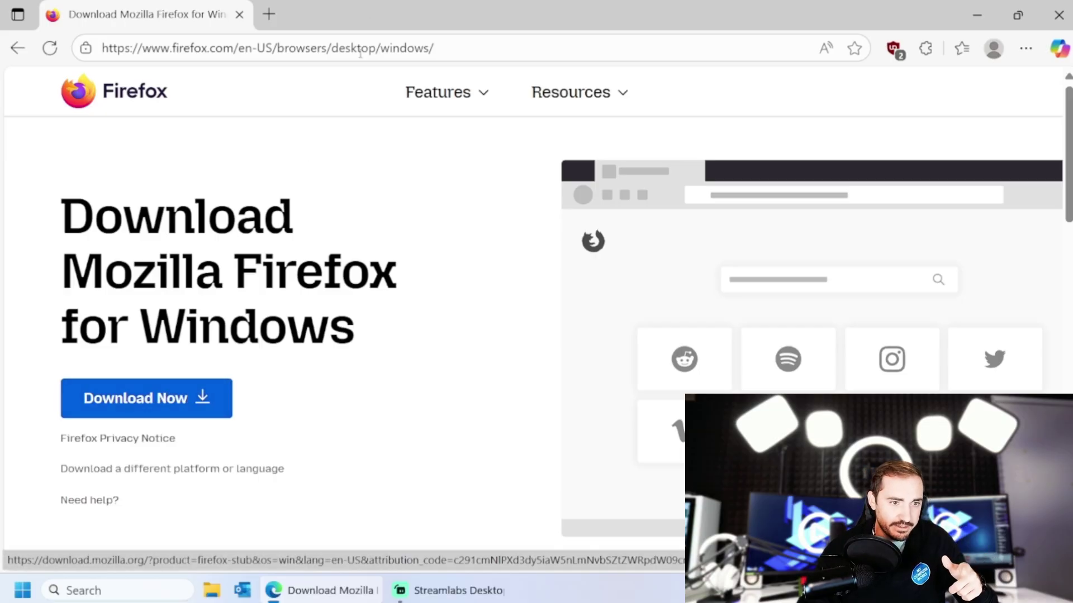
- Open the Google Chrome download page in a new tab and untick sending usage statistics to Google
click(269, 15)
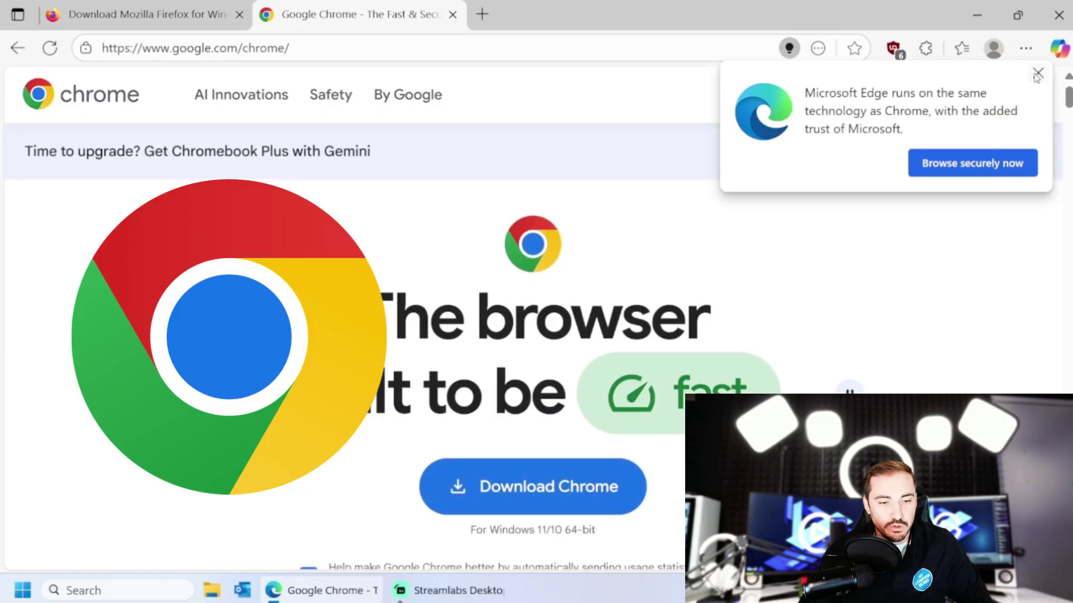
click(1037, 74)
scroll(353, 479, down, 2)
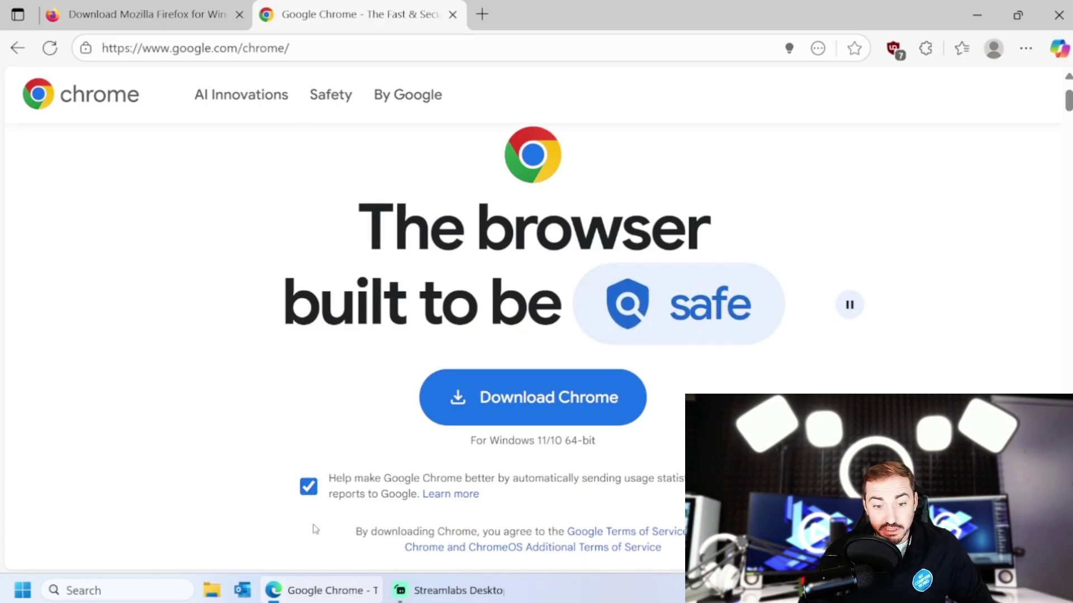
click(312, 489)
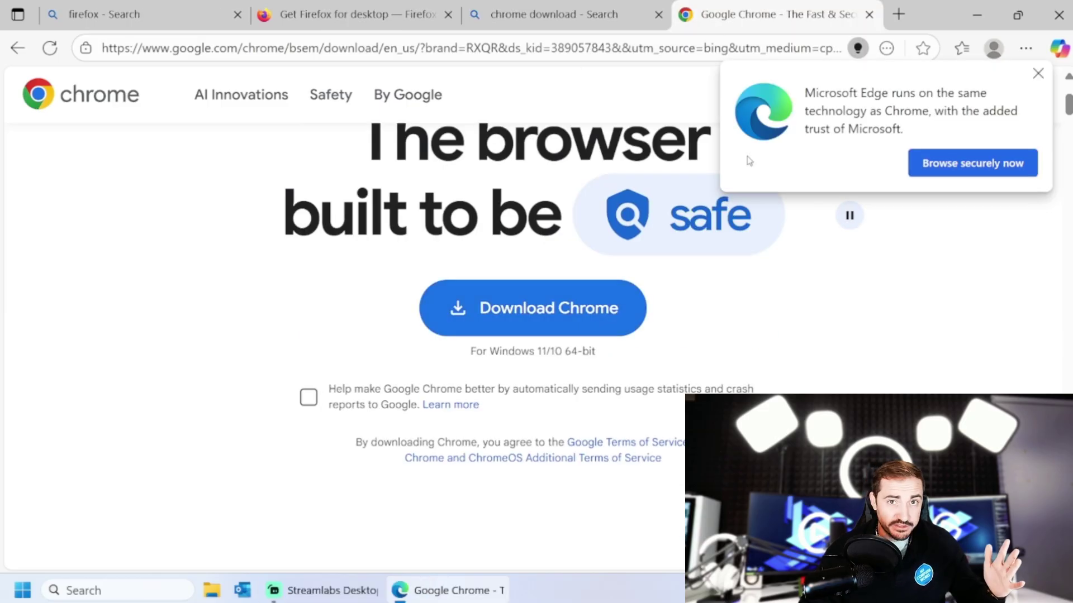
- Check the Firefox tab, return to the Chrome page, and close Edge
click(357, 14)
click(815, 6)
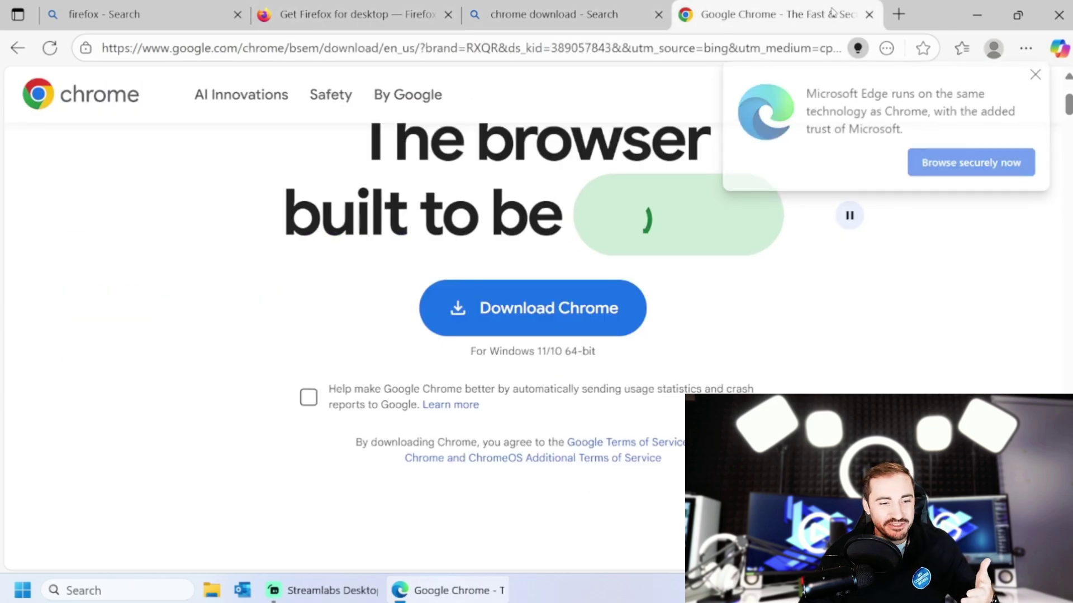
click(1059, 14)
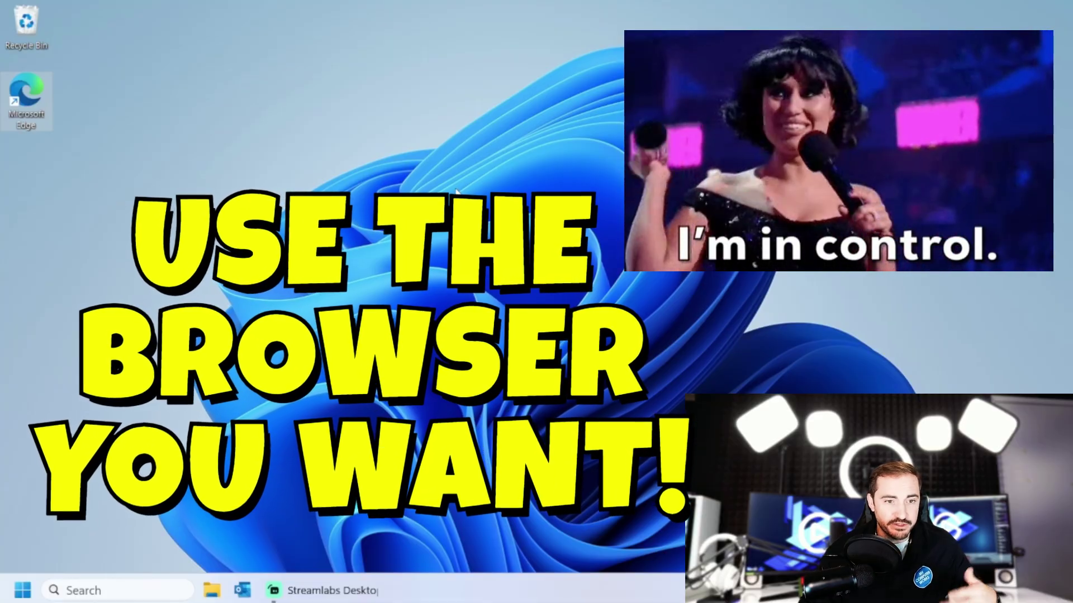
- Reopen Edge, search 'firefox', download the 375 KB Firefox Installer and reveal it in Downloads
double_click(25, 84)
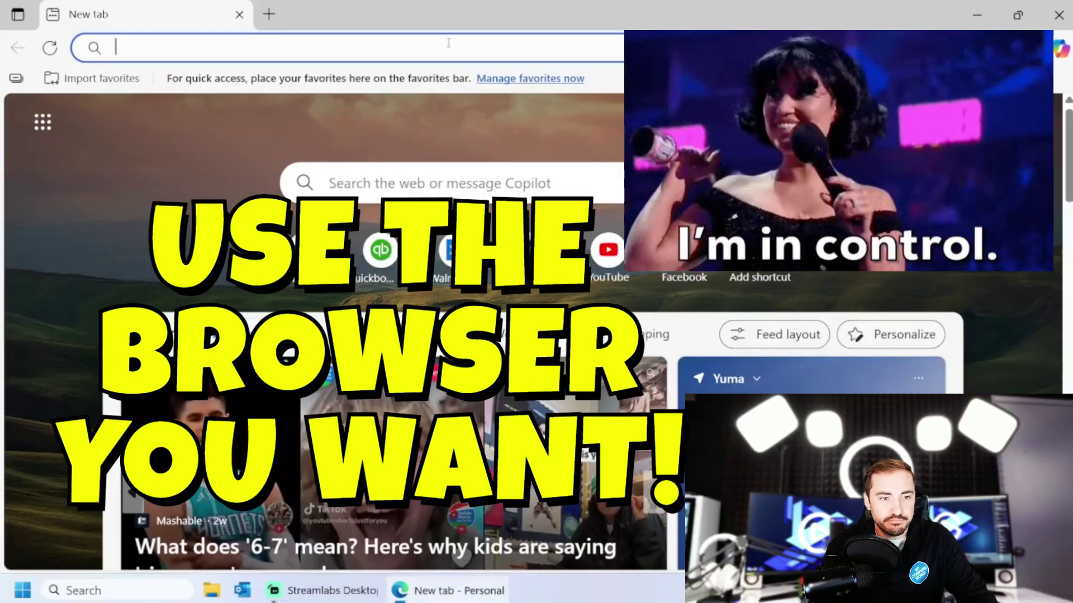
click(447, 42)
text(firefox)
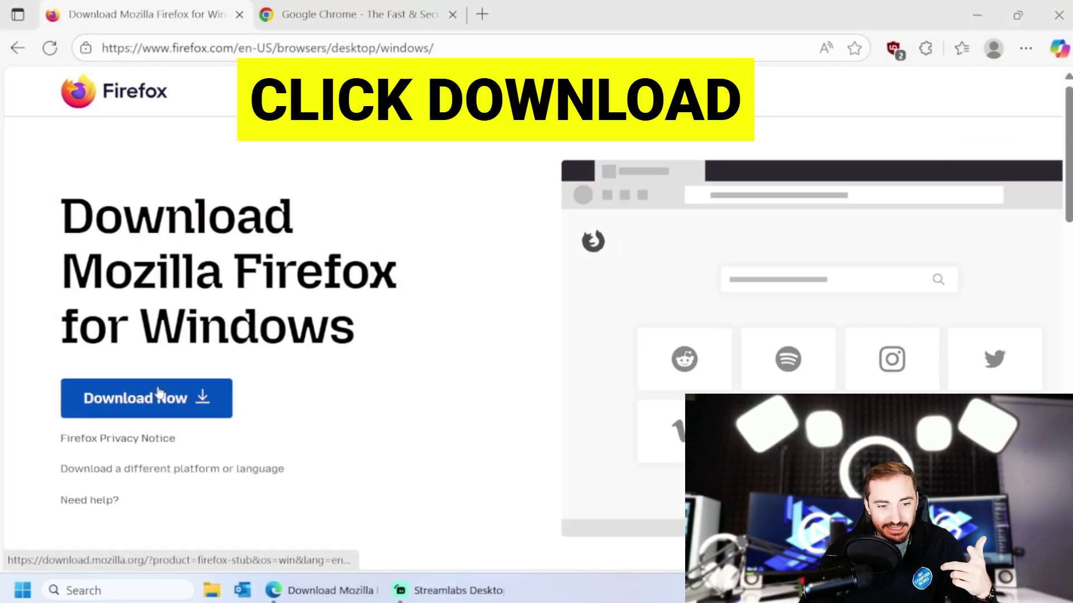
click(158, 397)
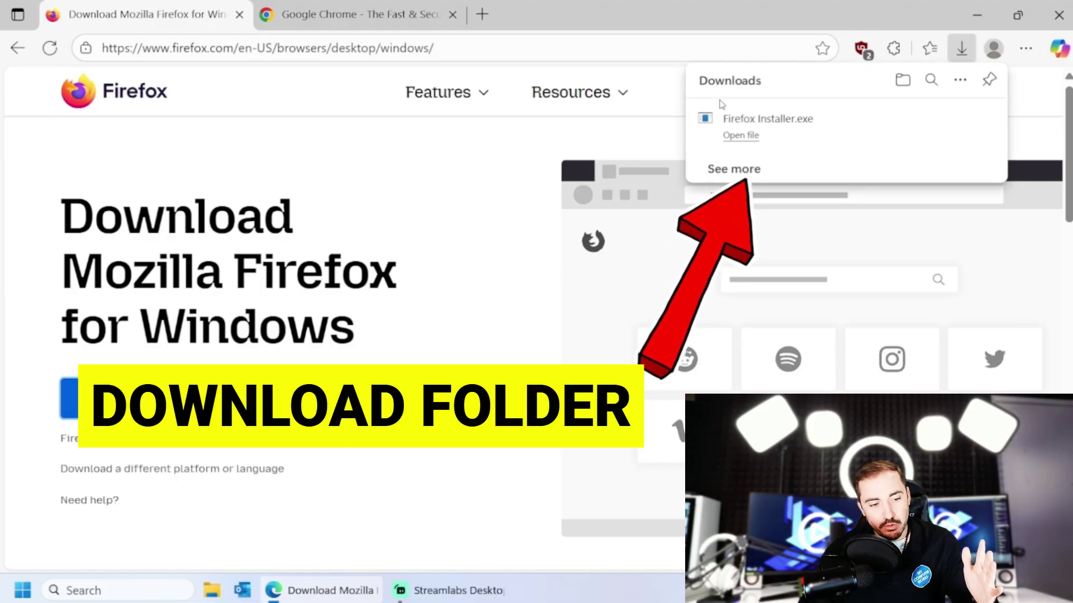
mouse_move(960, 120)
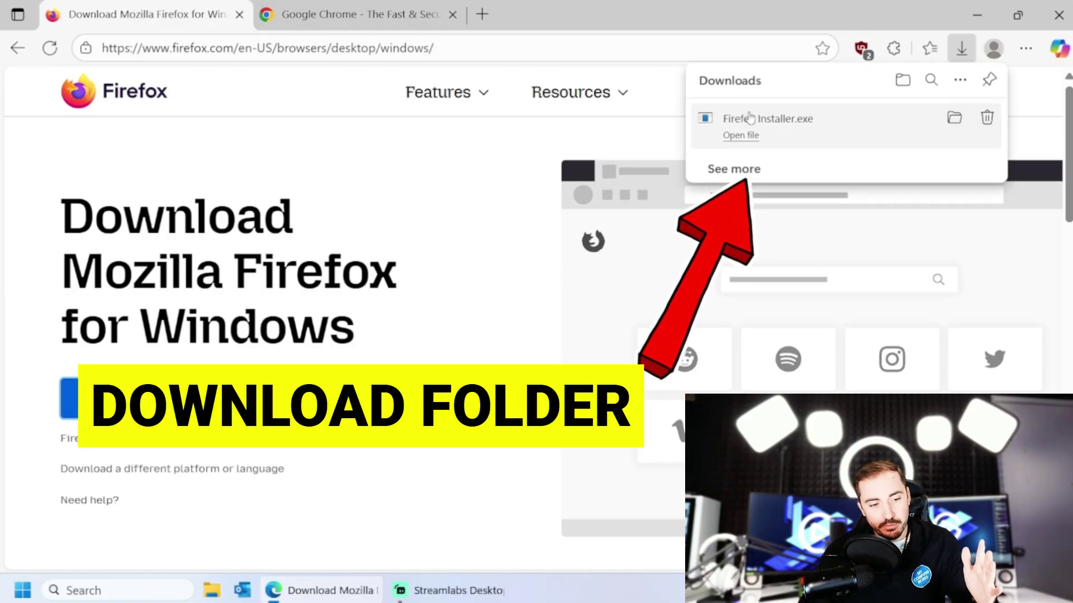
click(956, 119)
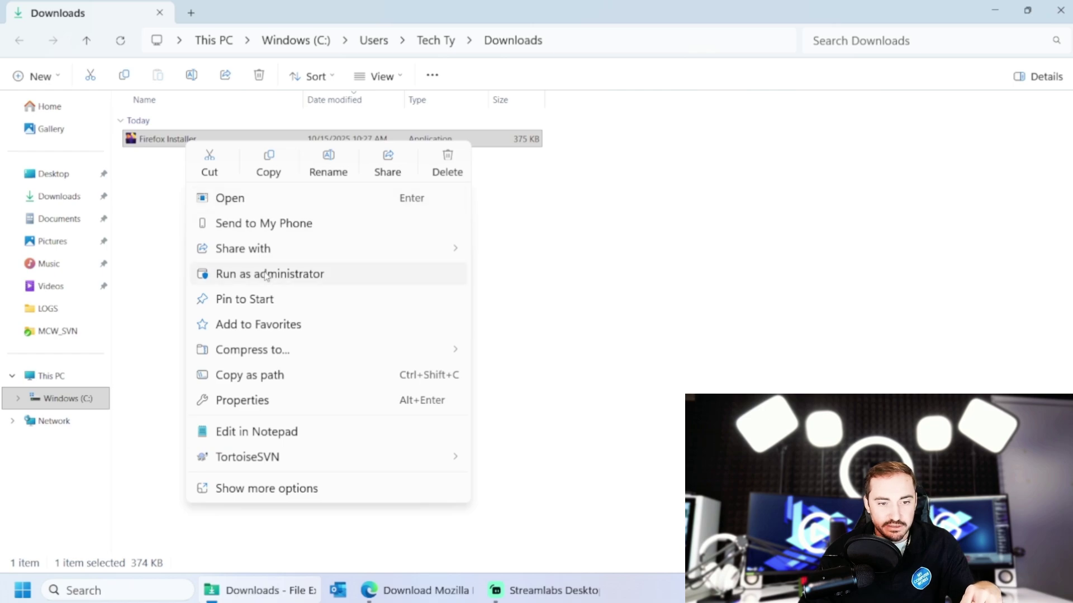
- Dismiss the installer's context menu and close both the Downloads window and Edge
click(172, 196)
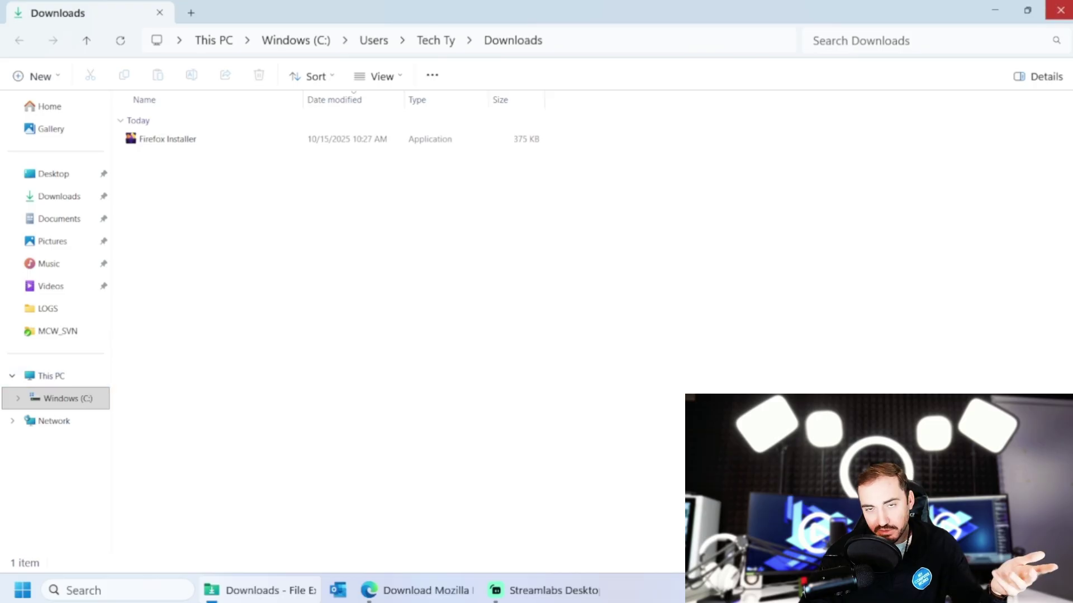
click(1060, 10)
click(1059, 15)
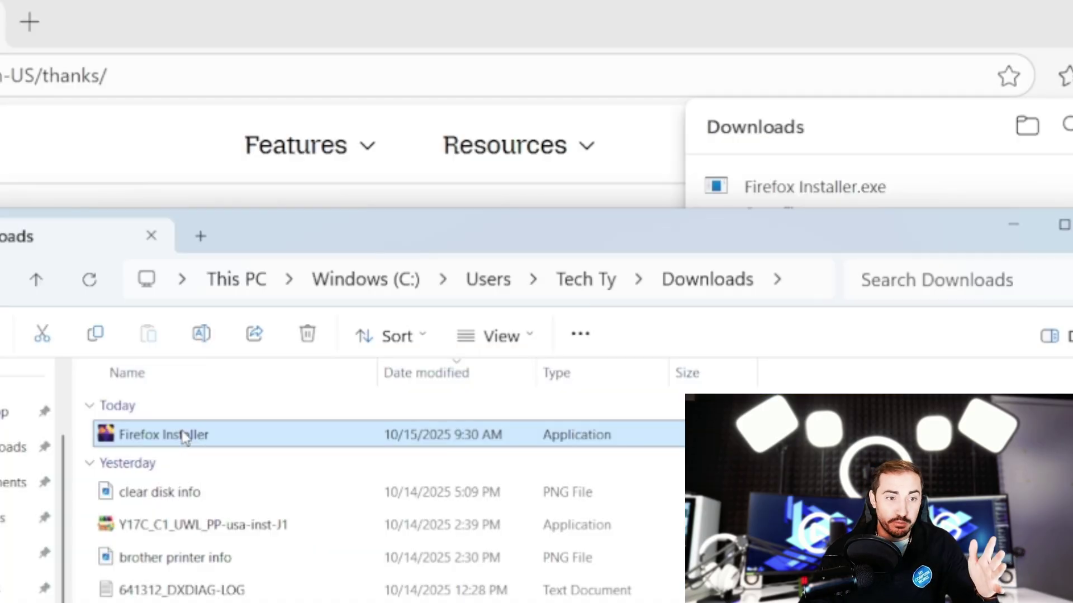
right_click(183, 435)
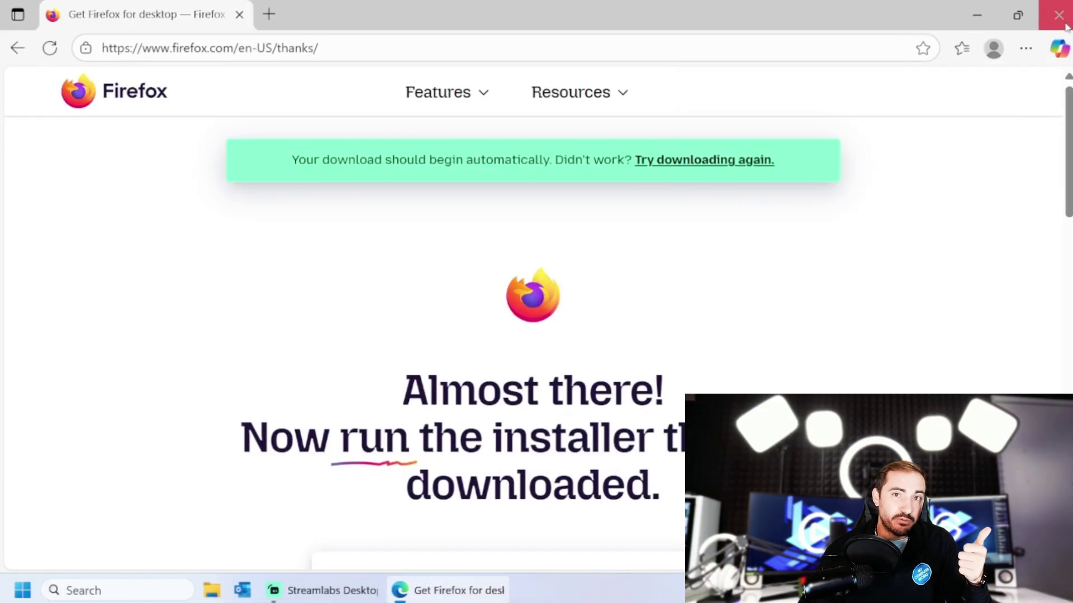
click(1066, 26)
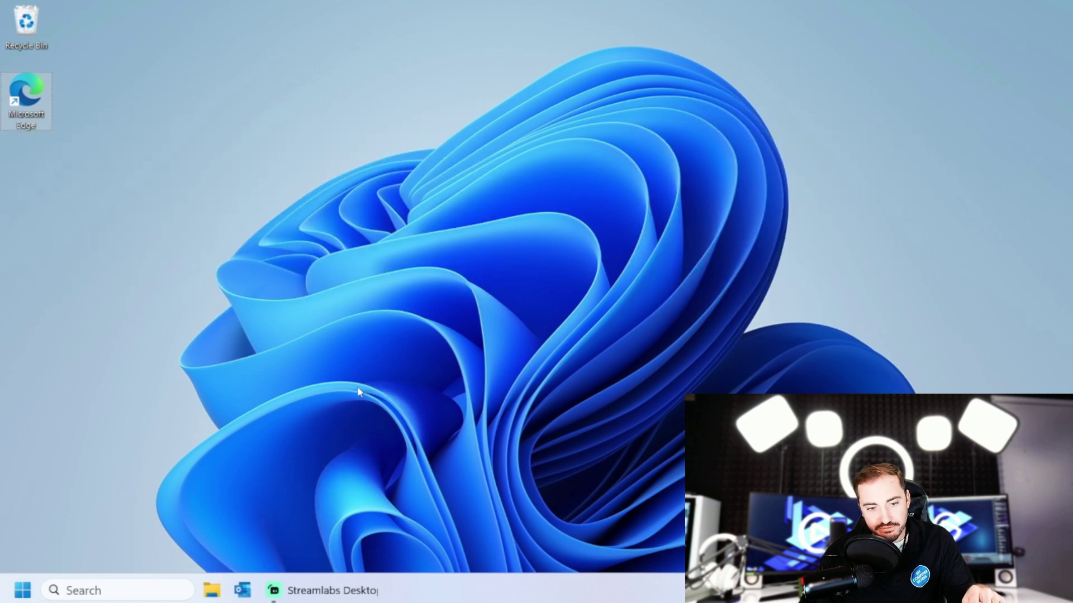
key(super+e)
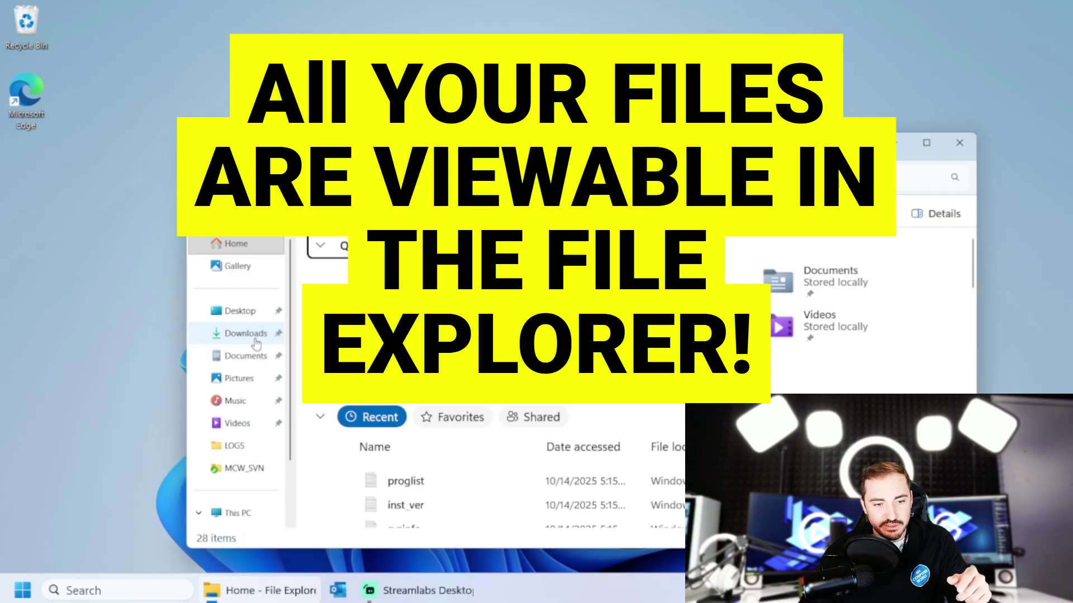
click(255, 339)
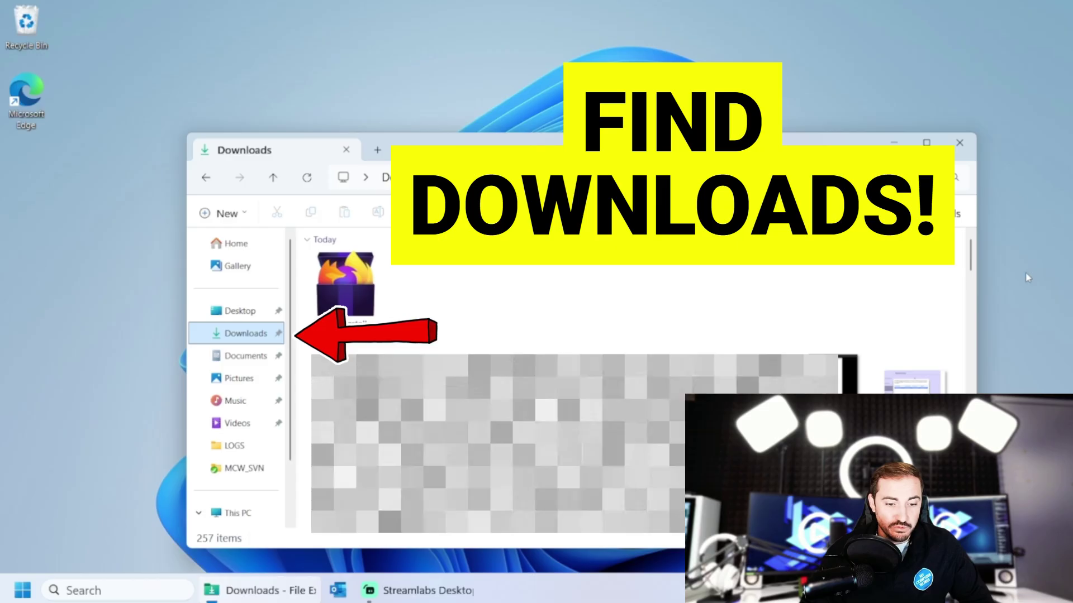
click(960, 143)
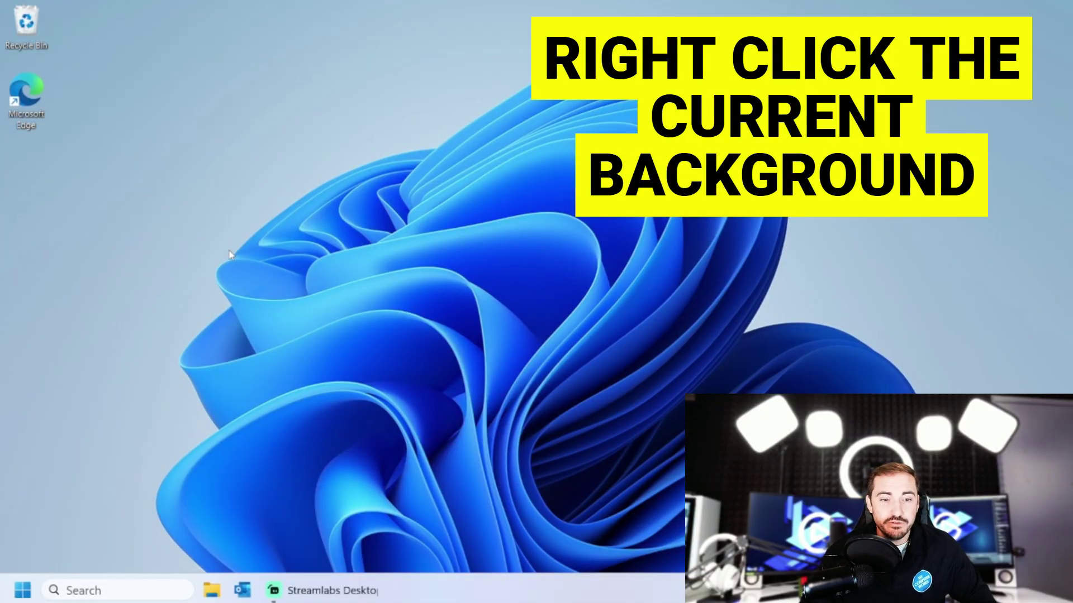
- Apply the neon city image from Recent images as wallpaper via Personalize > Background
right_click(438, 180)
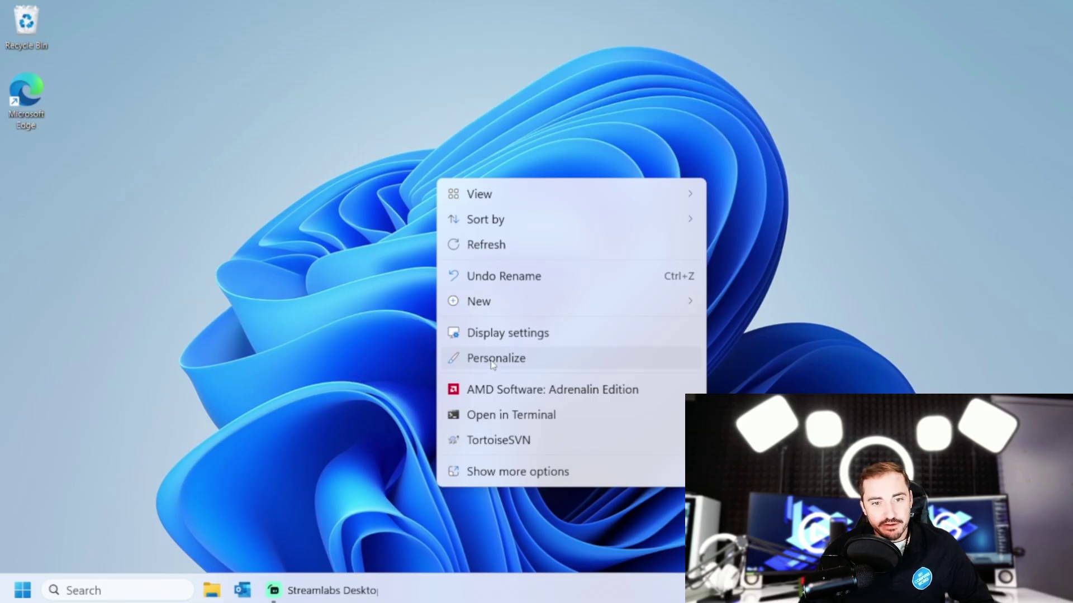
click(492, 364)
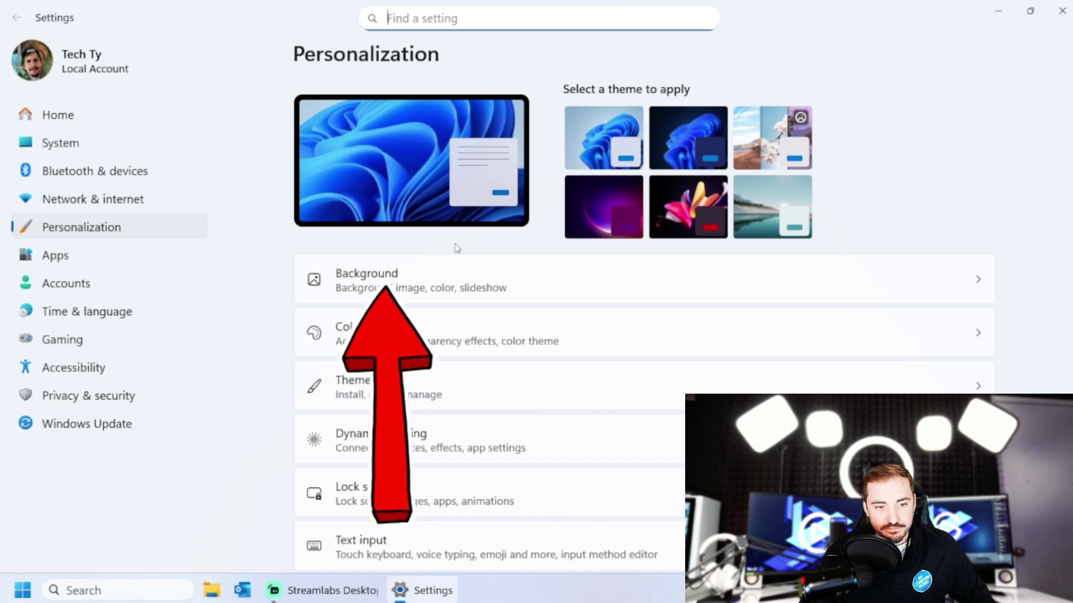
click(465, 283)
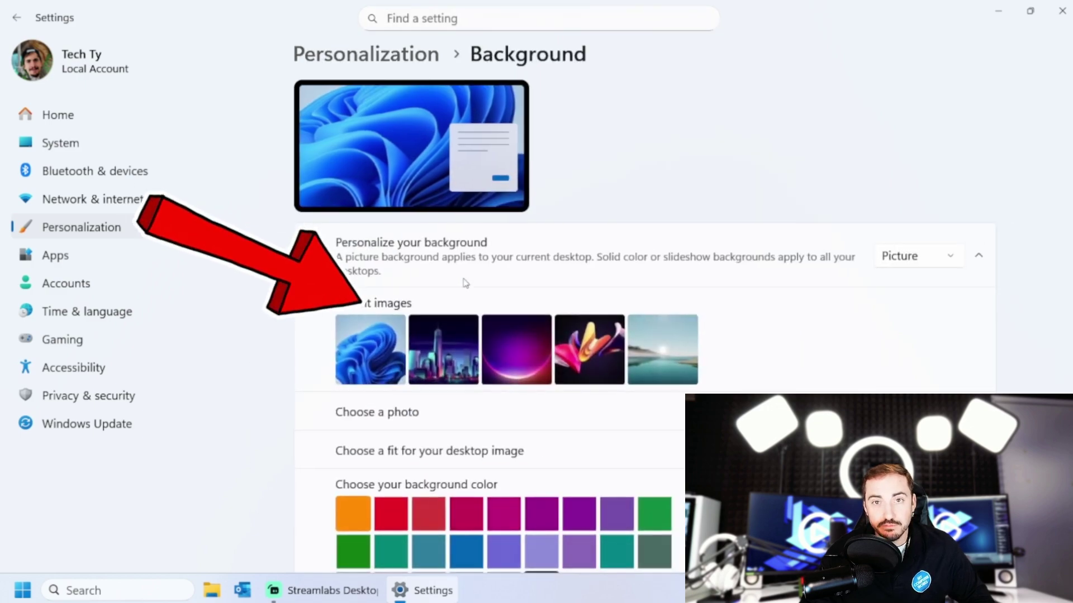
click(444, 355)
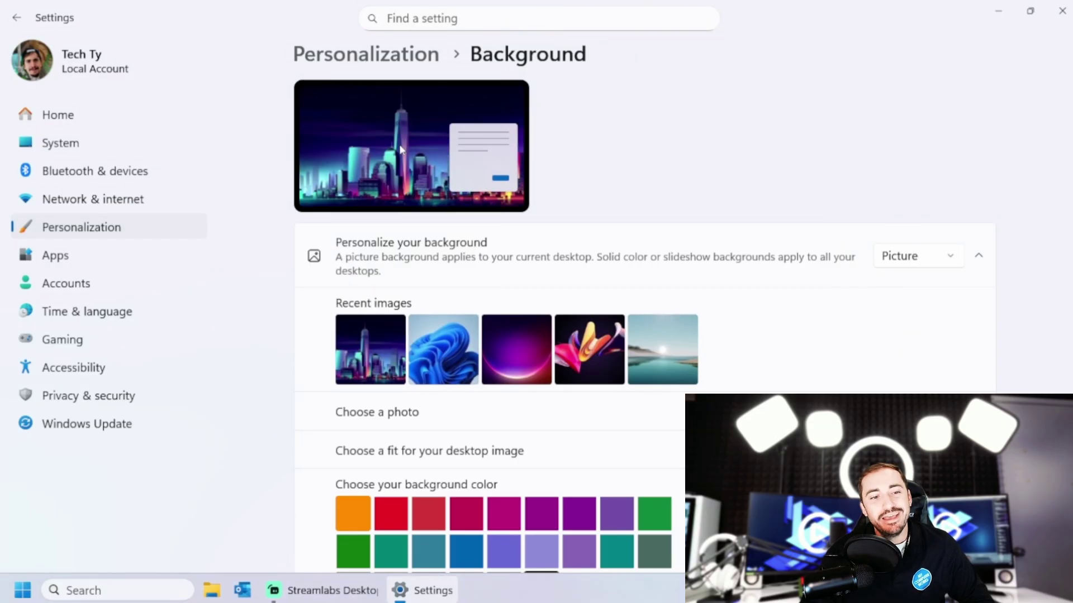
click(998, 11)
click(423, 590)
click(313, 54)
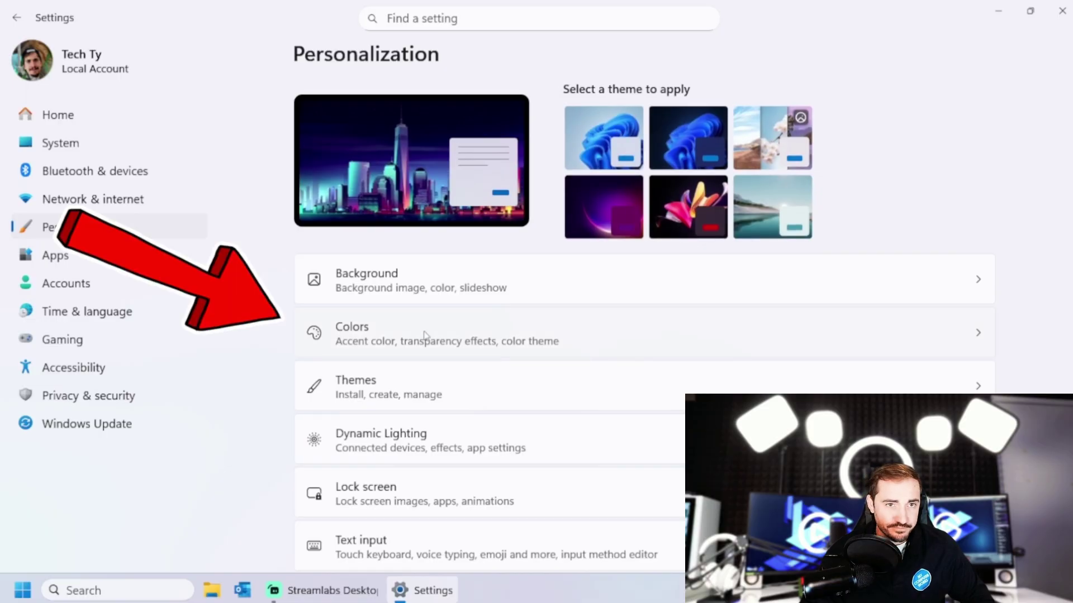
- Switch Windows to dark mode in the Colors settings
click(453, 332)
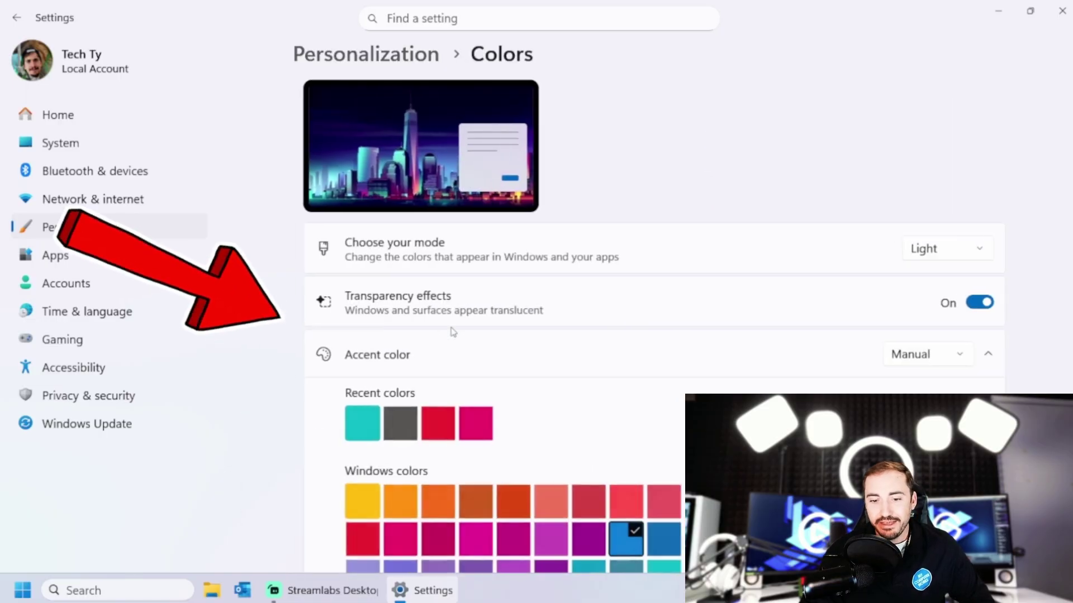
click(932, 247)
click(917, 278)
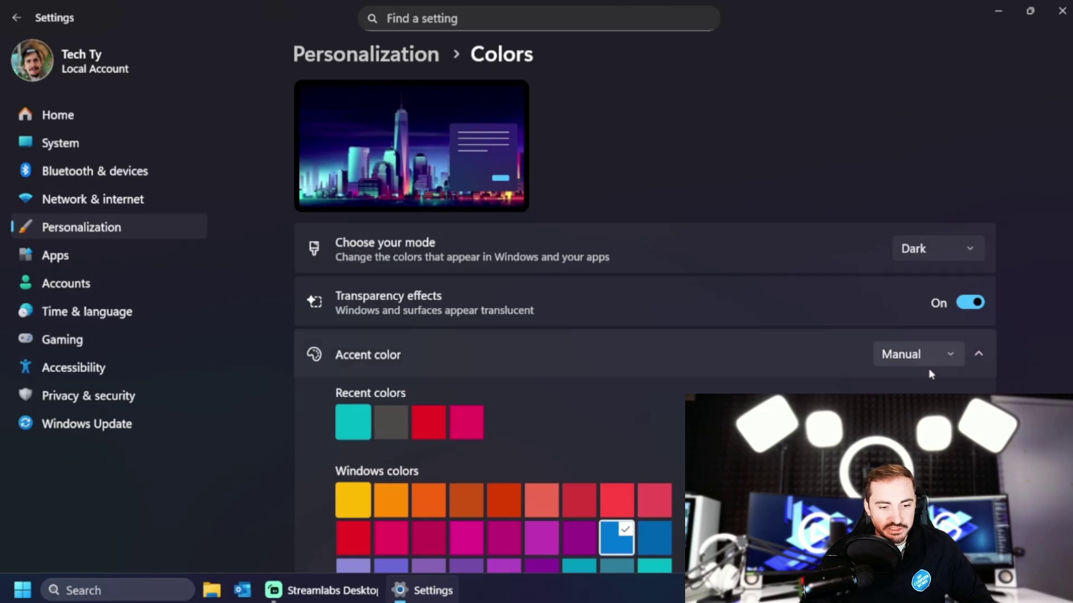
scroll(503, 425, down, 3)
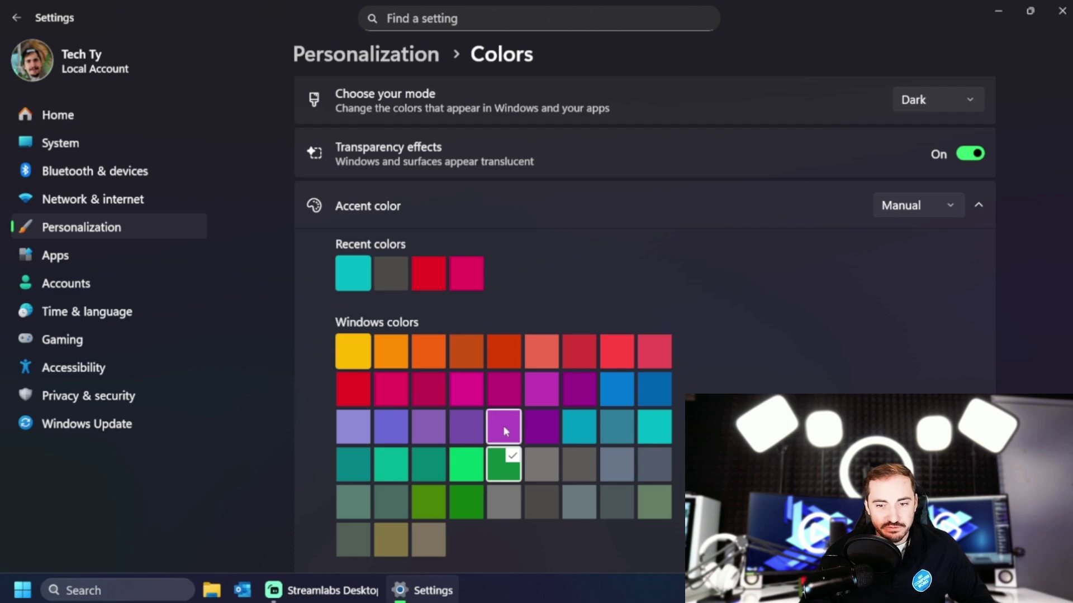
- Go to Themes and open Contrast themes under Related settings
click(335, 54)
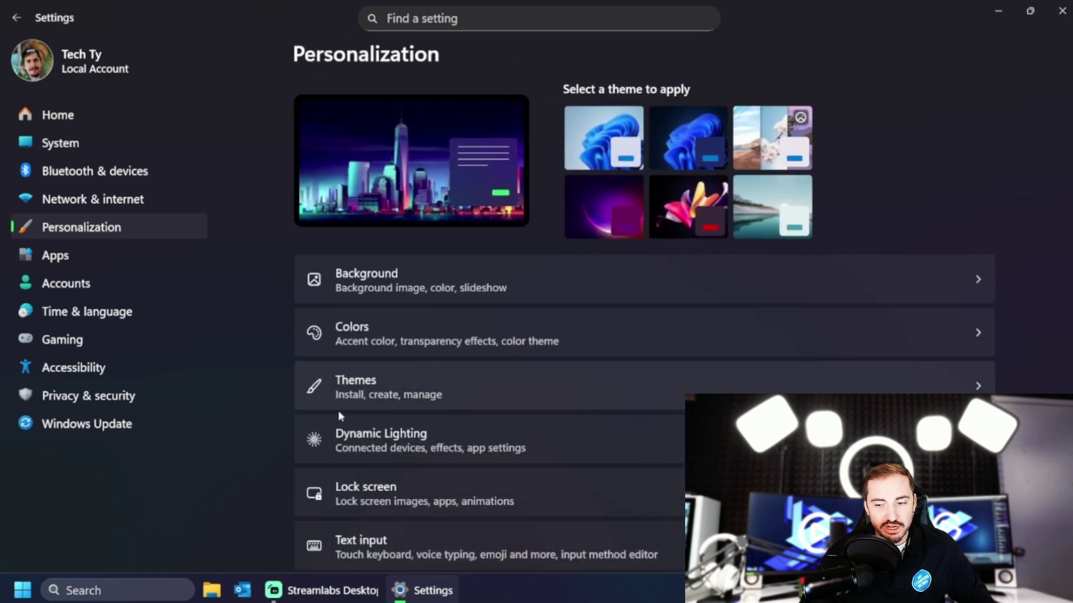
click(391, 392)
scroll(458, 303, down, 2)
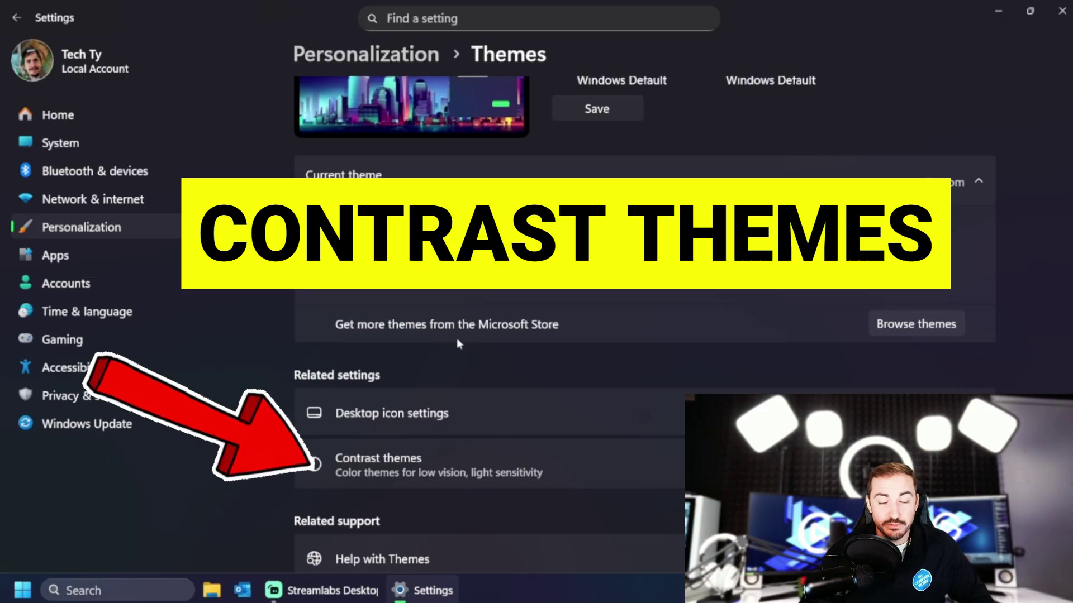
click(433, 479)
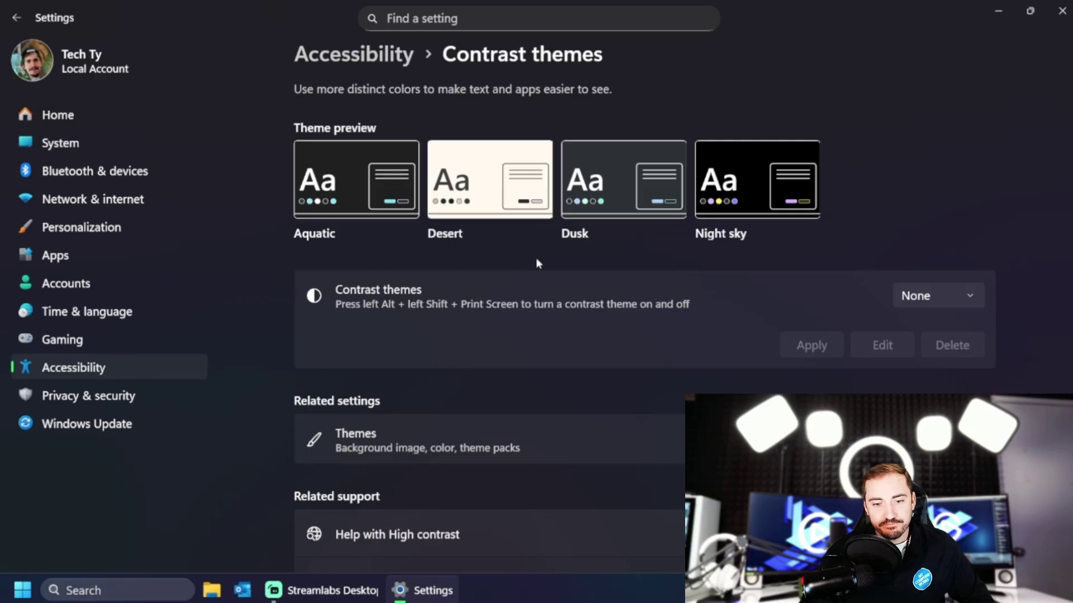
click(350, 67)
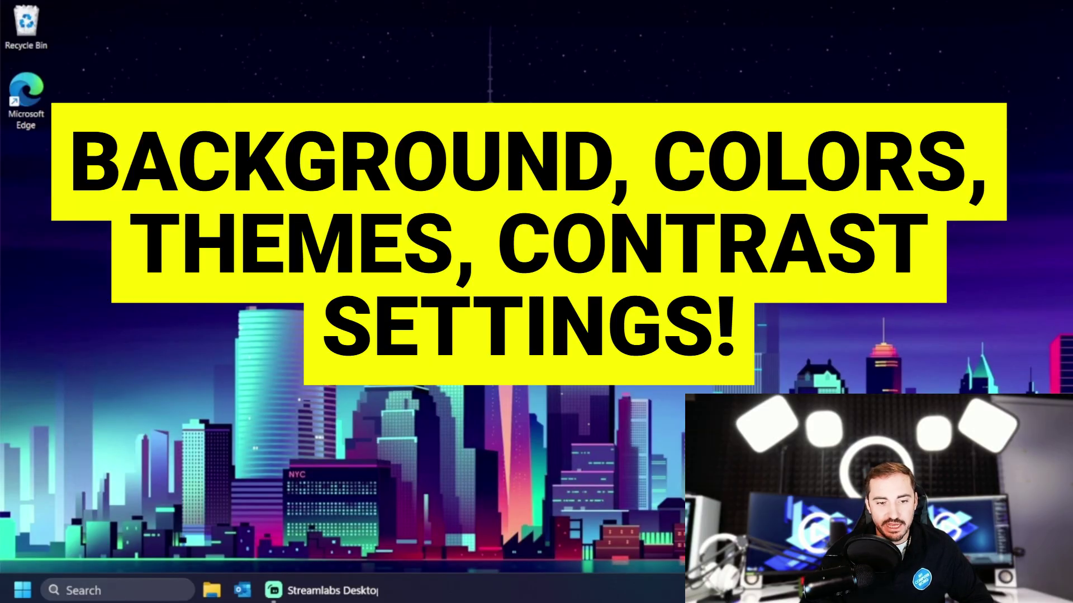
right_click(602, 307)
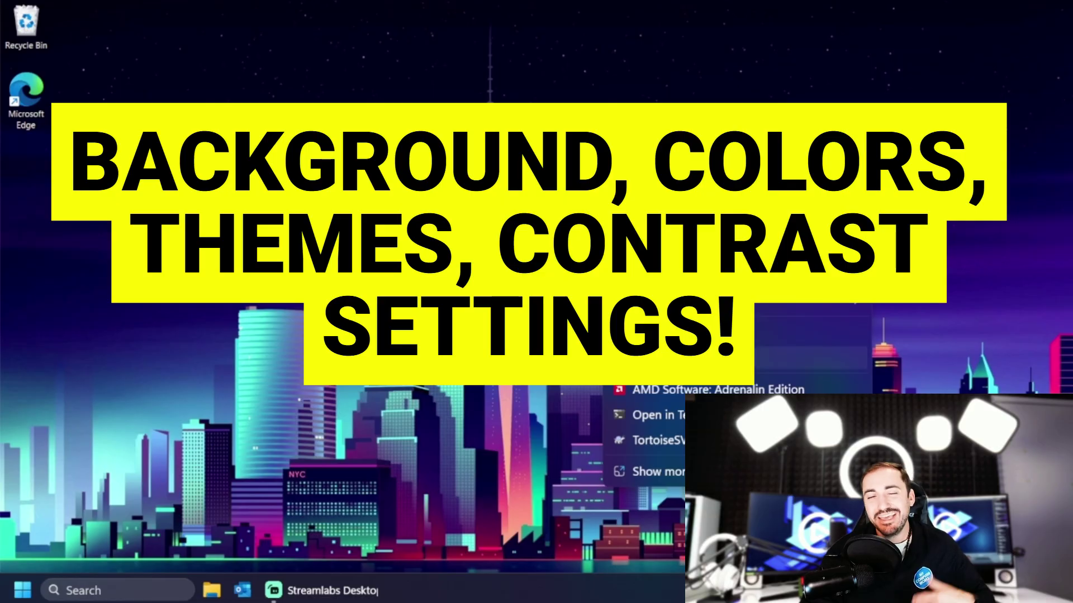
click(648, 363)
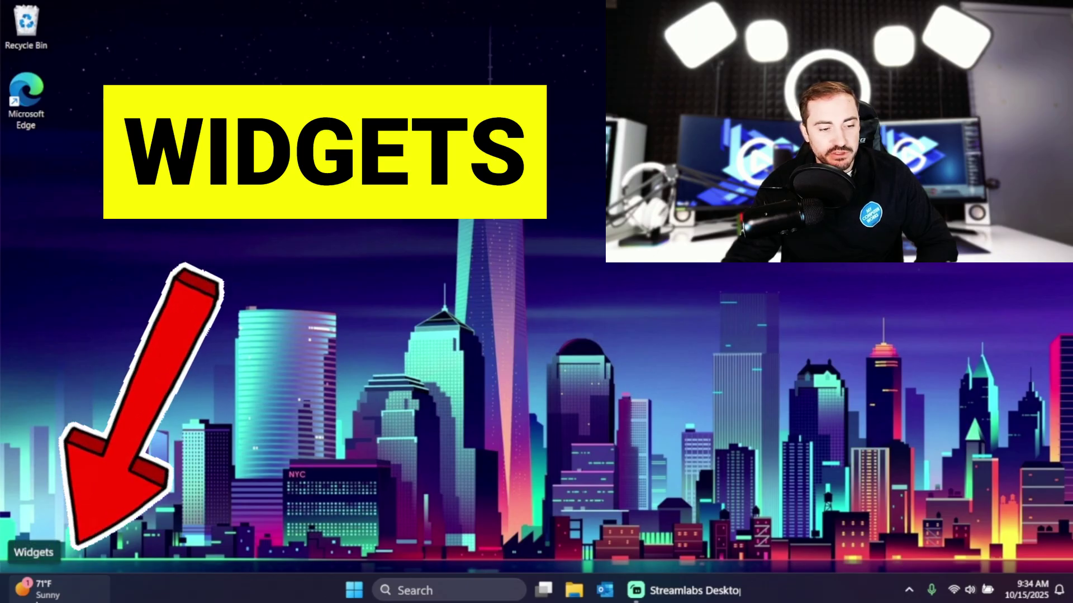
- Toggle the Widgets board open and closed, finally opening it with Win+W
click(33, 590)
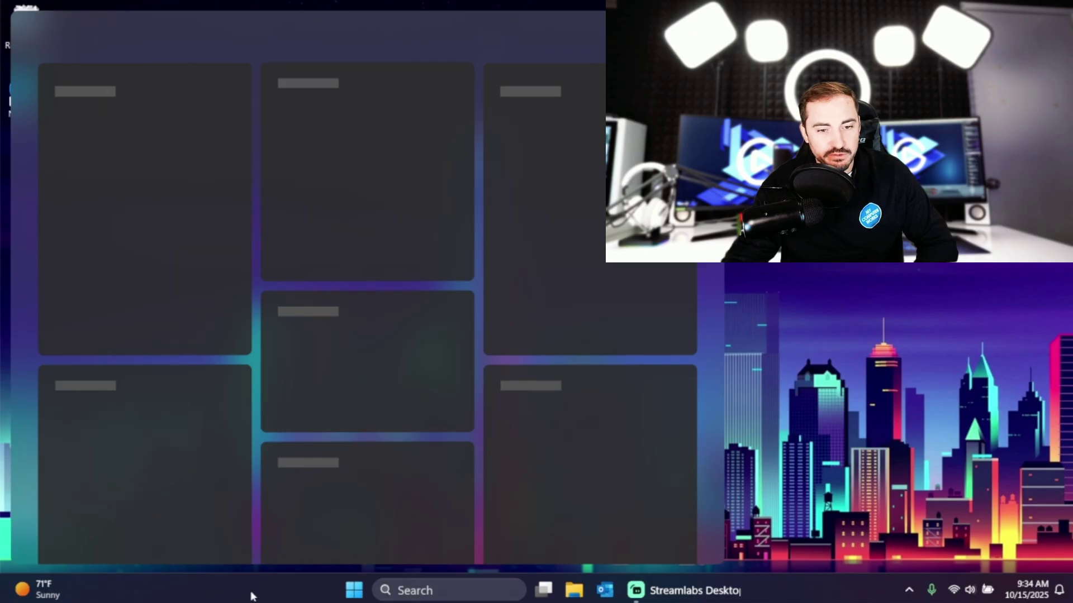
click(75, 596)
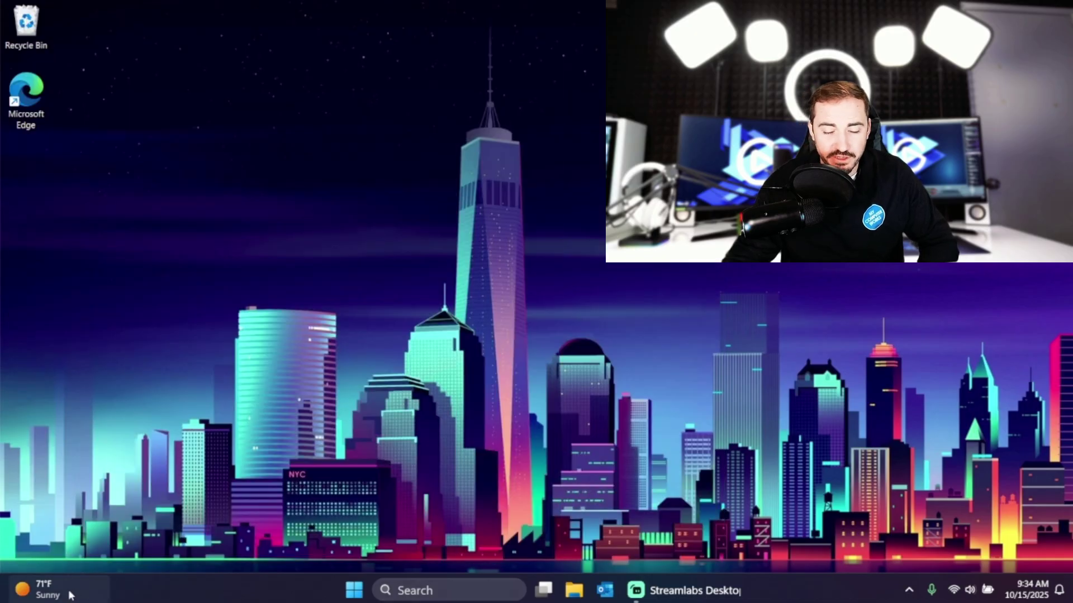
click(71, 596)
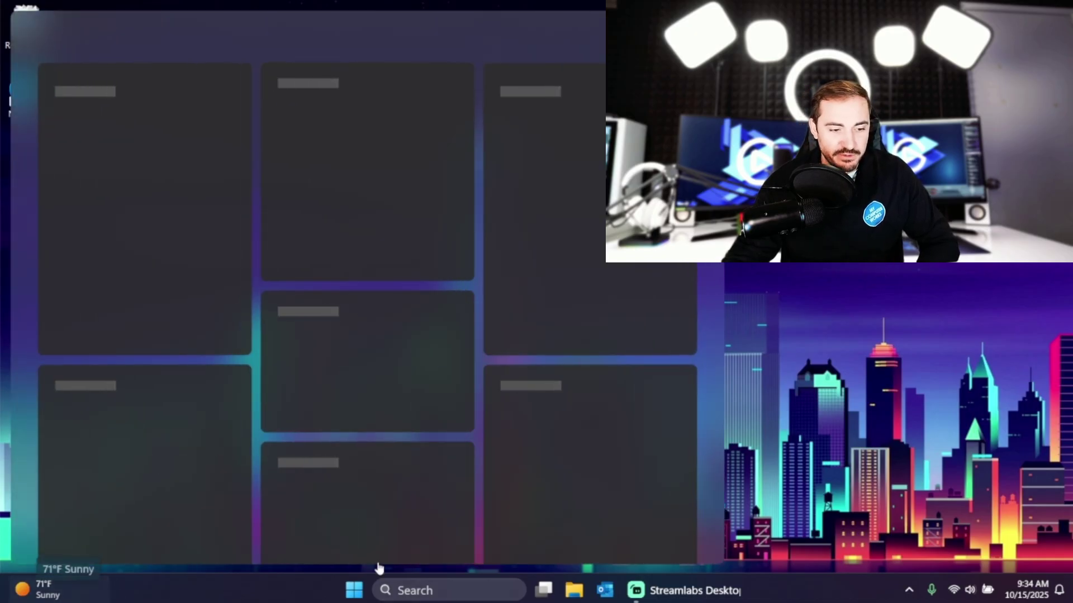
click(378, 568)
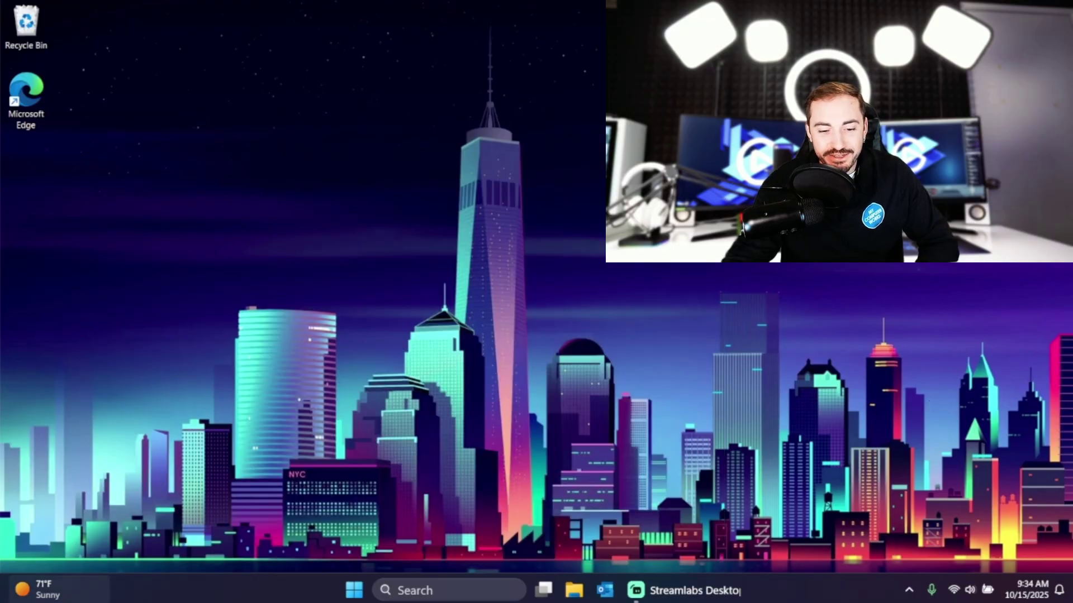
key(super+w)
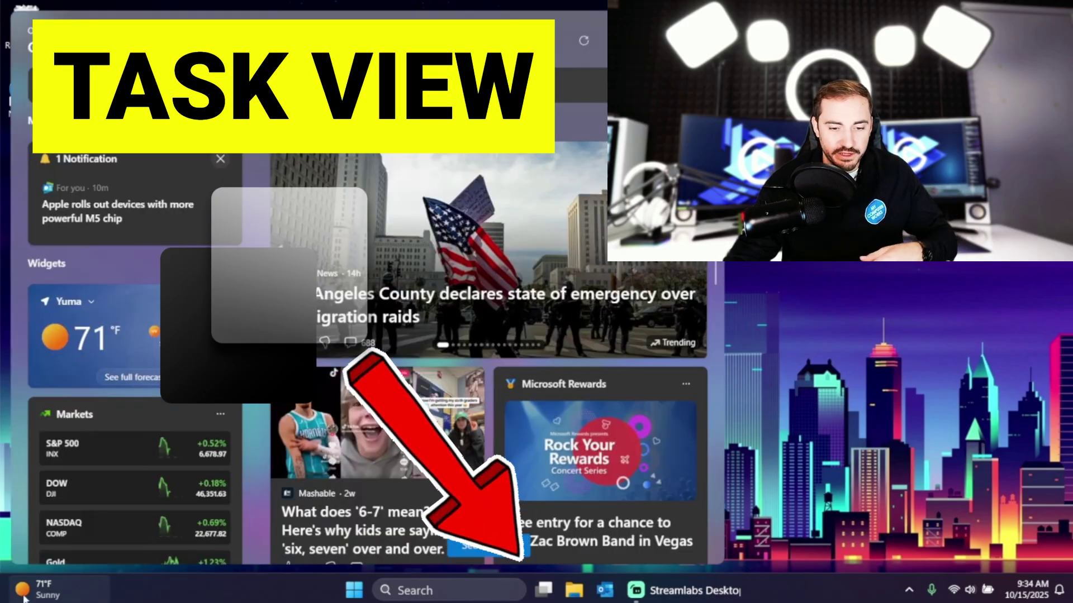
- Dismiss Widgets, then create a new virtual desktop in Task View and switch to Desktop 2
click(741, 337)
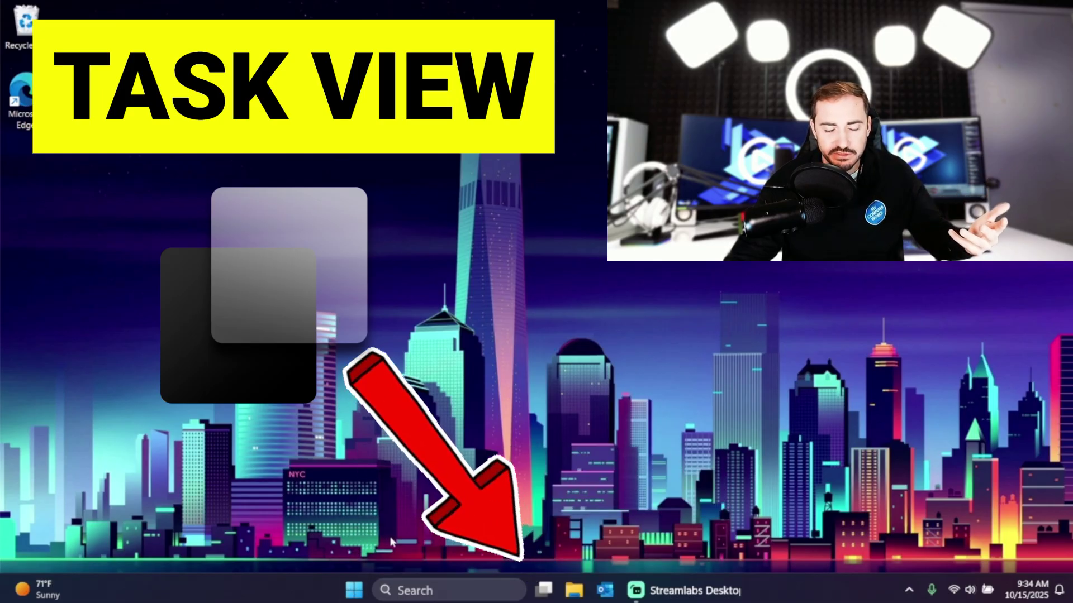
mouse_move(538, 593)
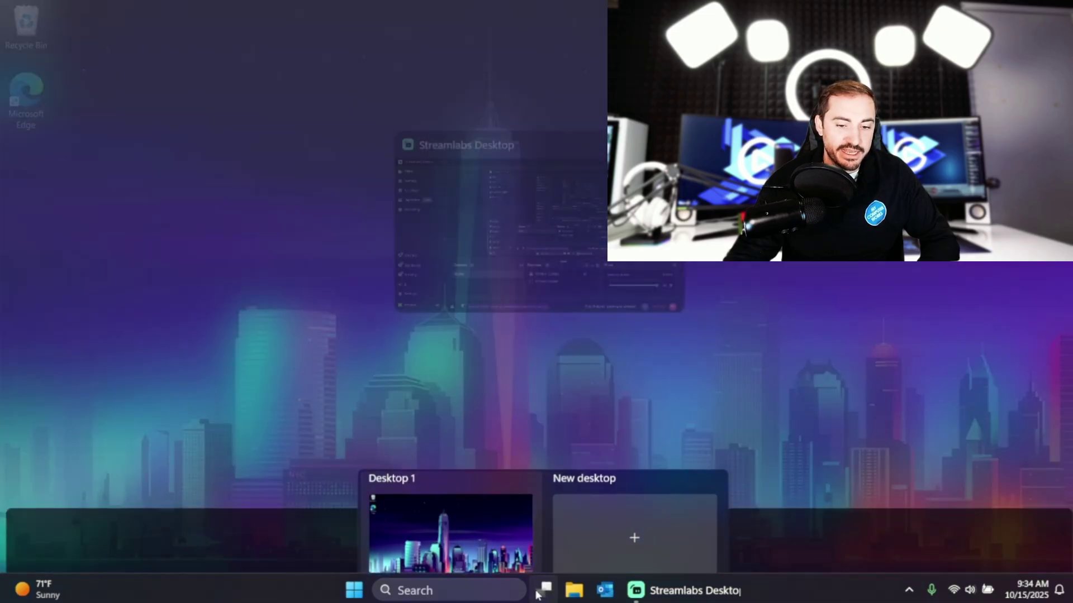
click(537, 594)
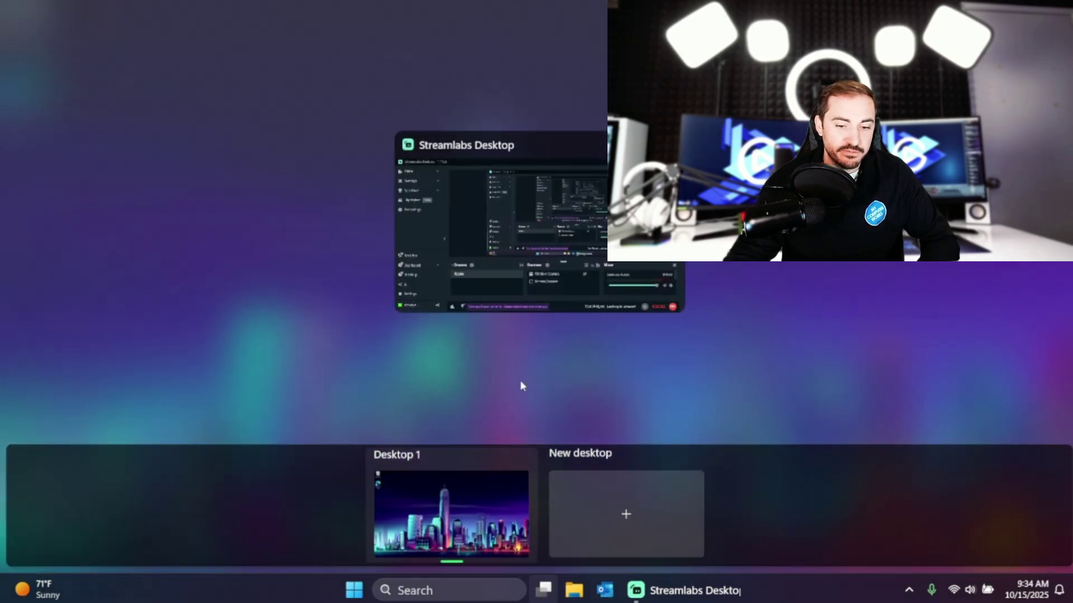
click(585, 508)
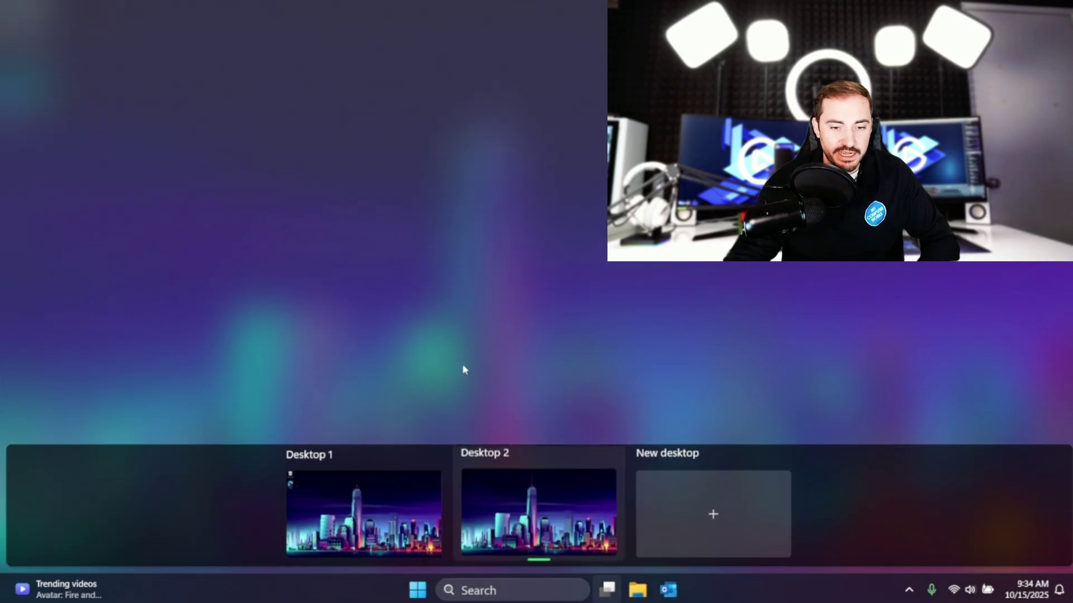
click(516, 508)
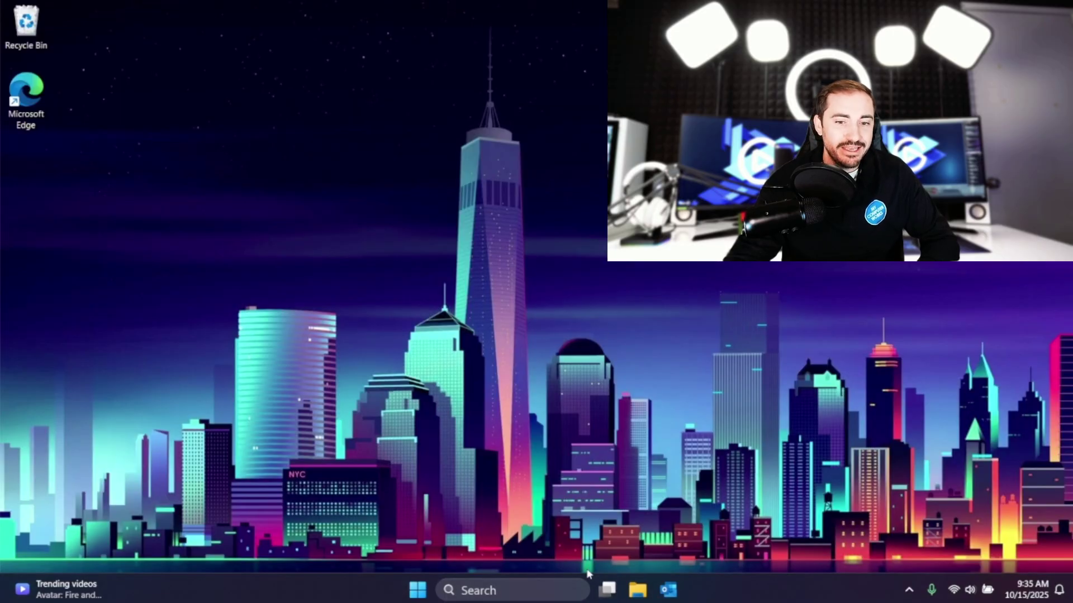
- Return to Desktop 1 through Task View
click(607, 589)
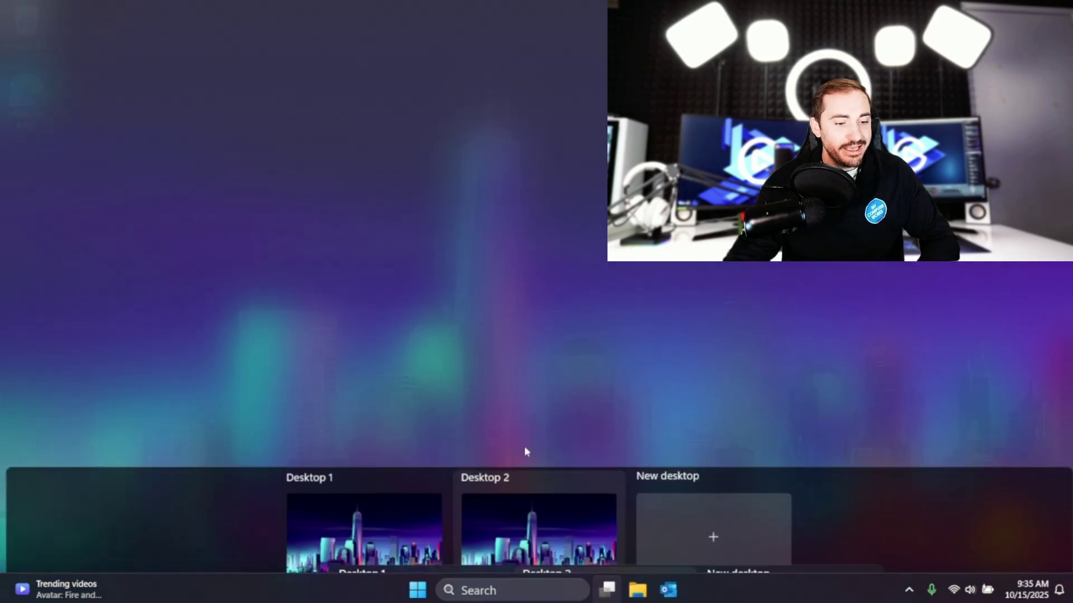
click(373, 498)
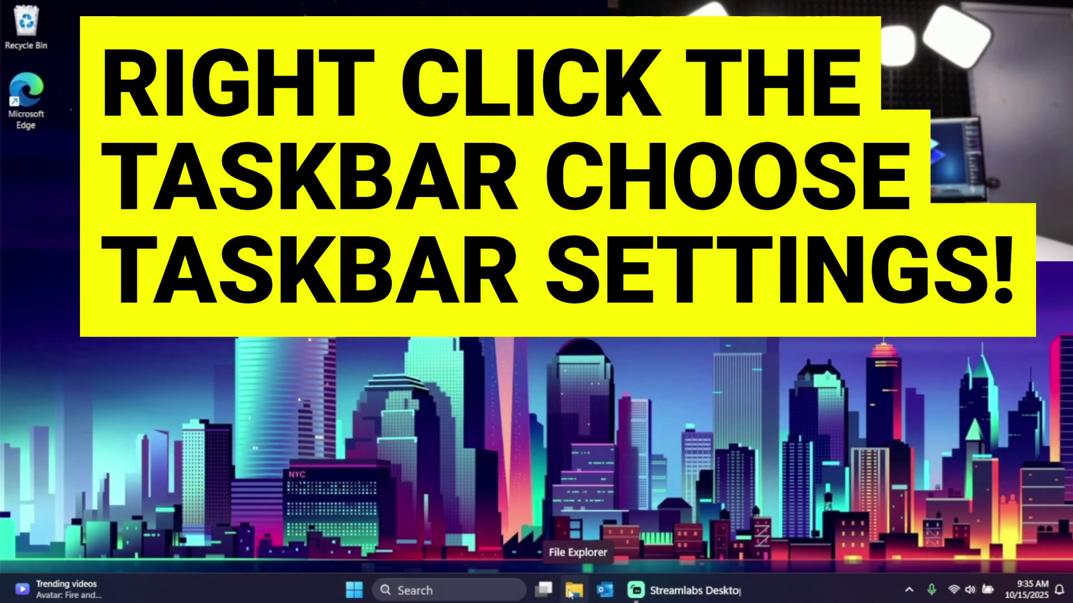
mouse_move(546, 591)
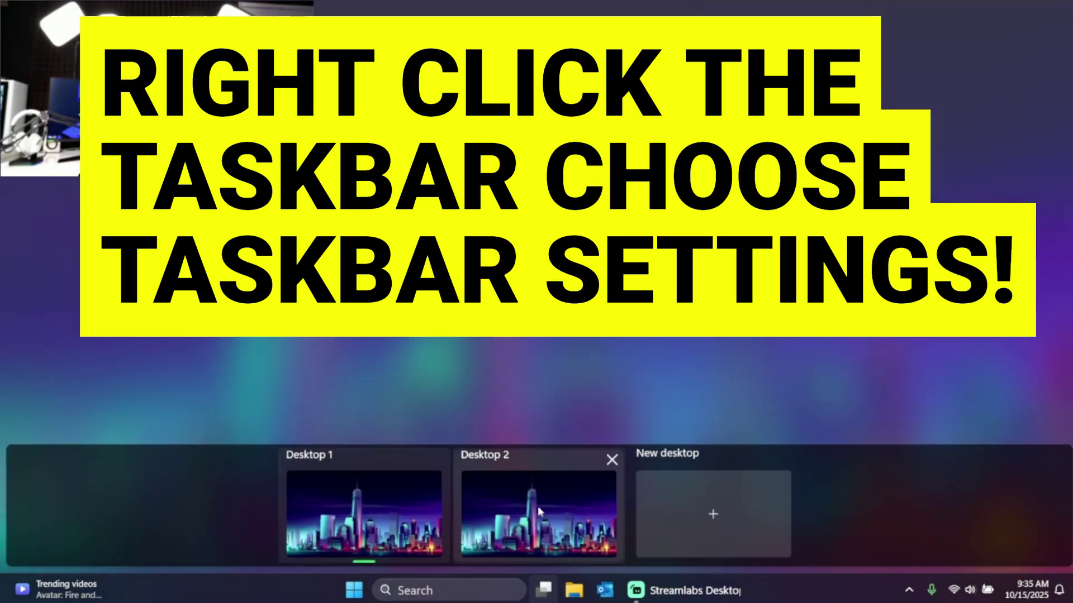
- In Taskbar settings, turn off the Task view and Widgets buttons
right_click(809, 577)
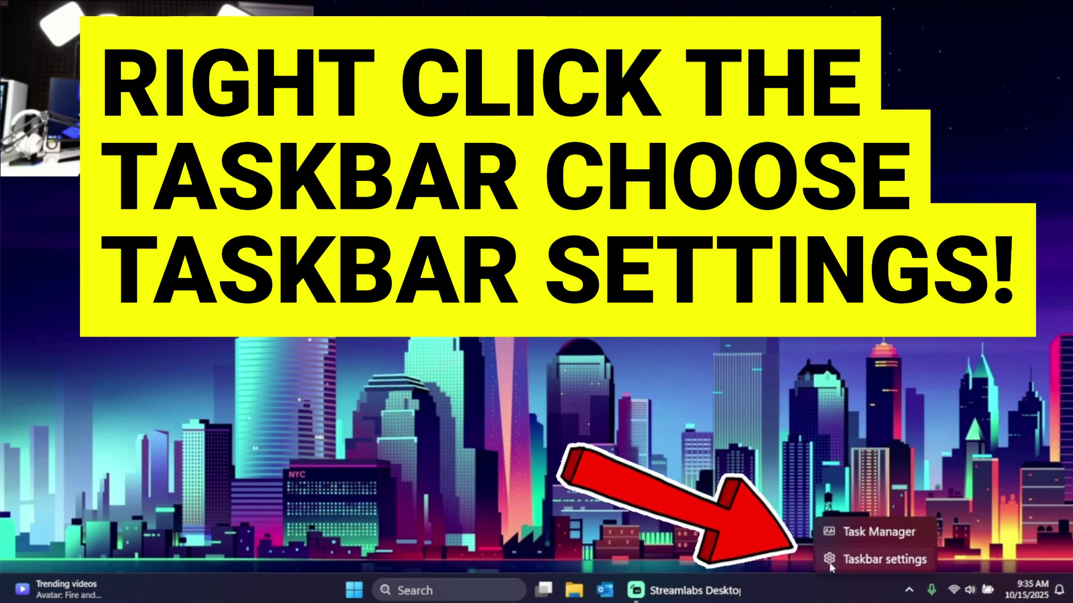
click(829, 560)
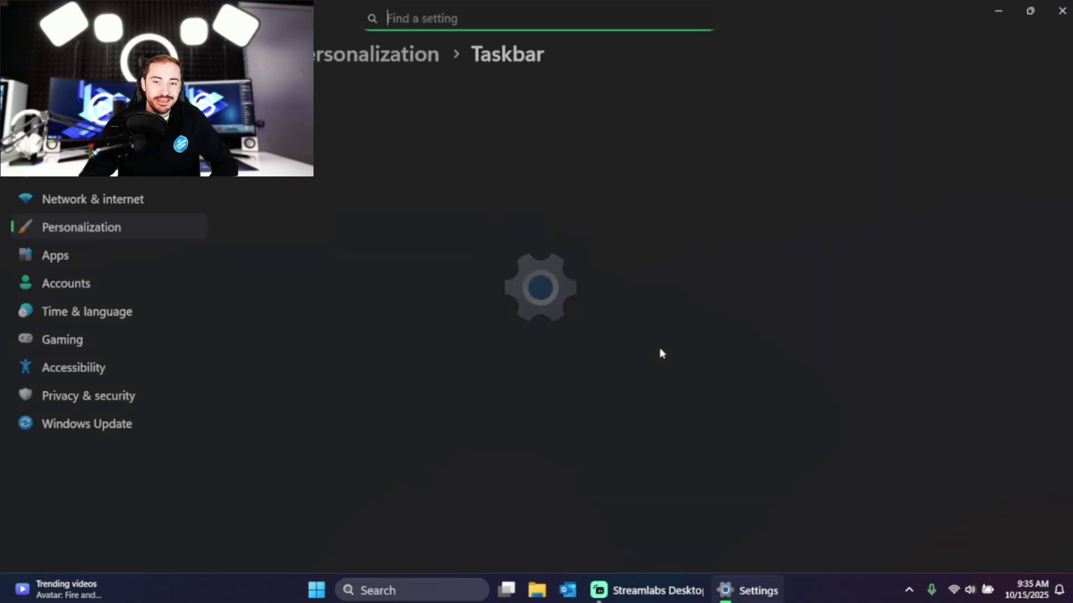
click(950, 190)
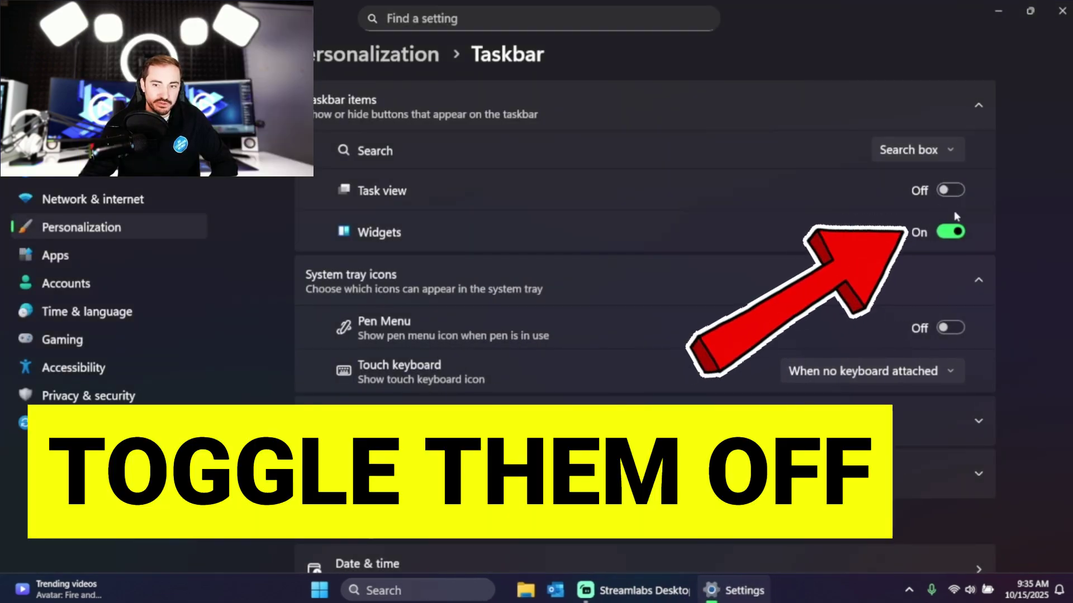
click(950, 232)
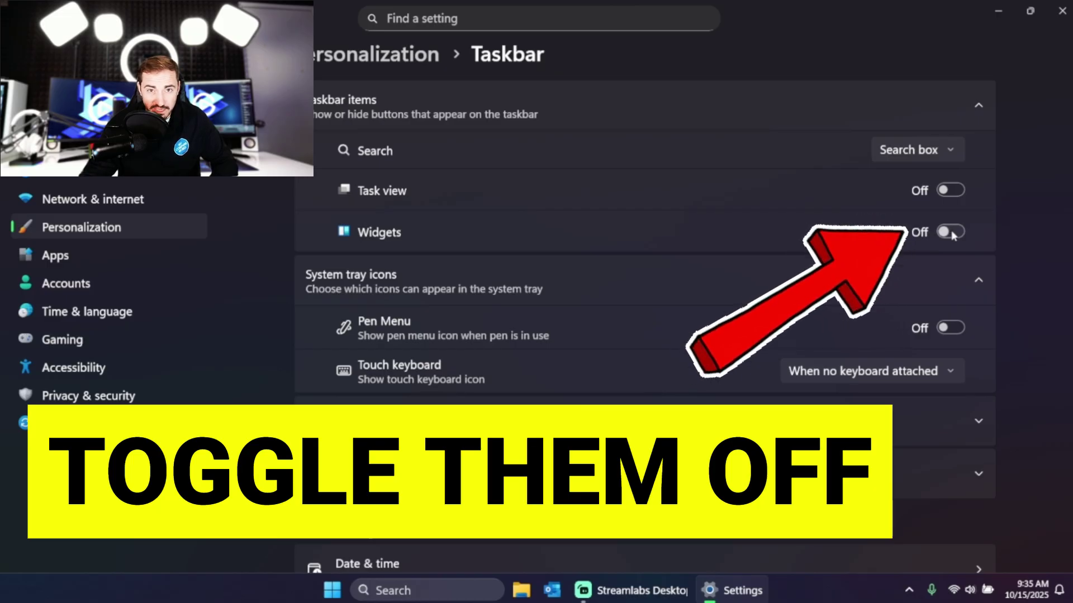
- Set Taskbar alignment to Left under Taskbar behaviors and close Settings
scroll(558, 441, down, 3)
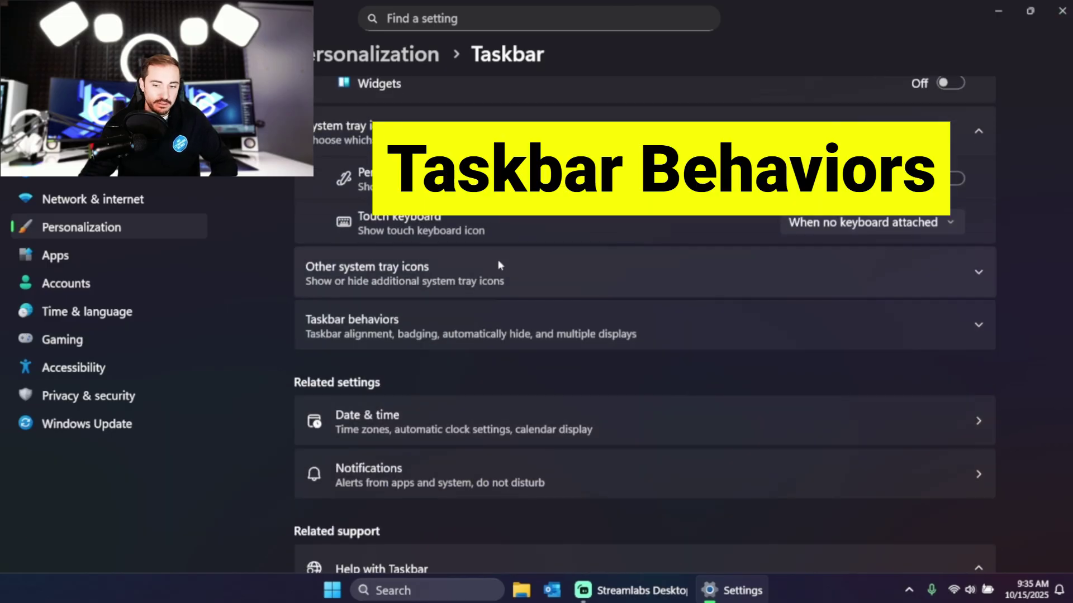
scroll(514, 241, up, 3)
scroll(573, 304, down, 2)
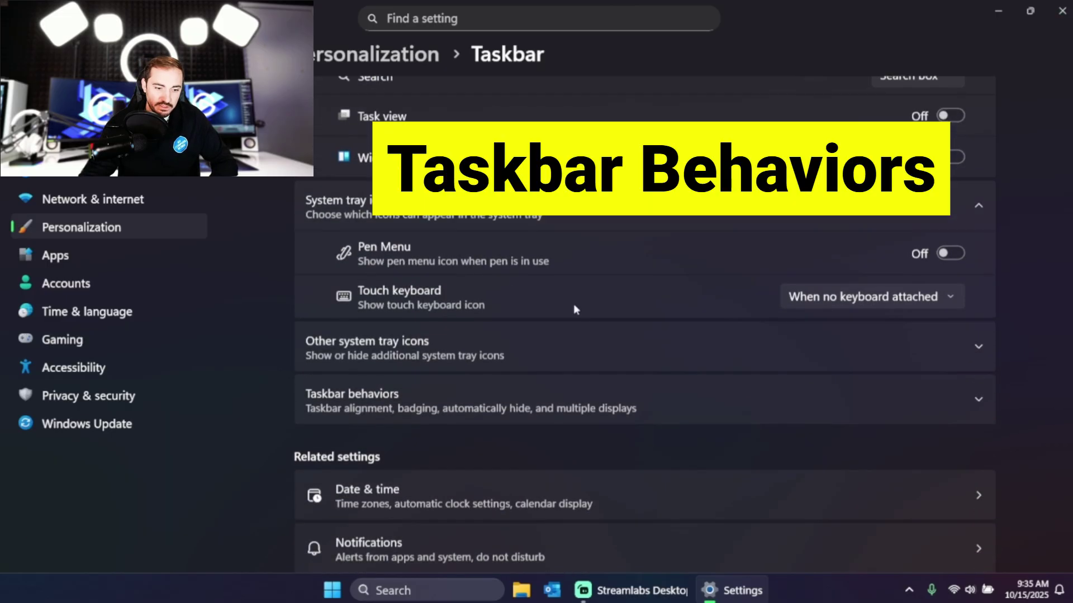
click(450, 389)
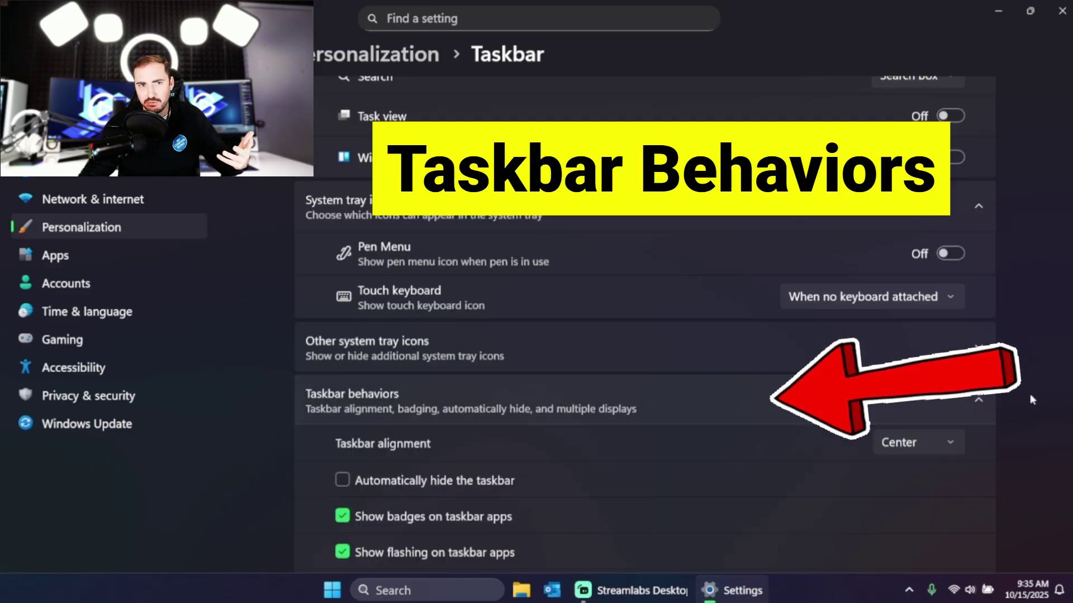
click(947, 452)
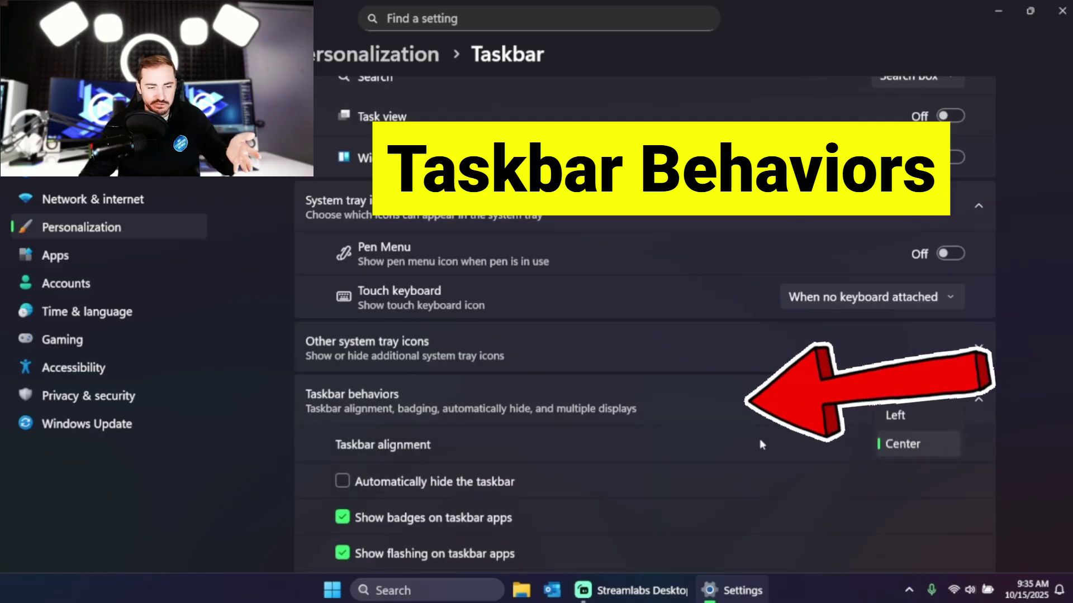
click(933, 424)
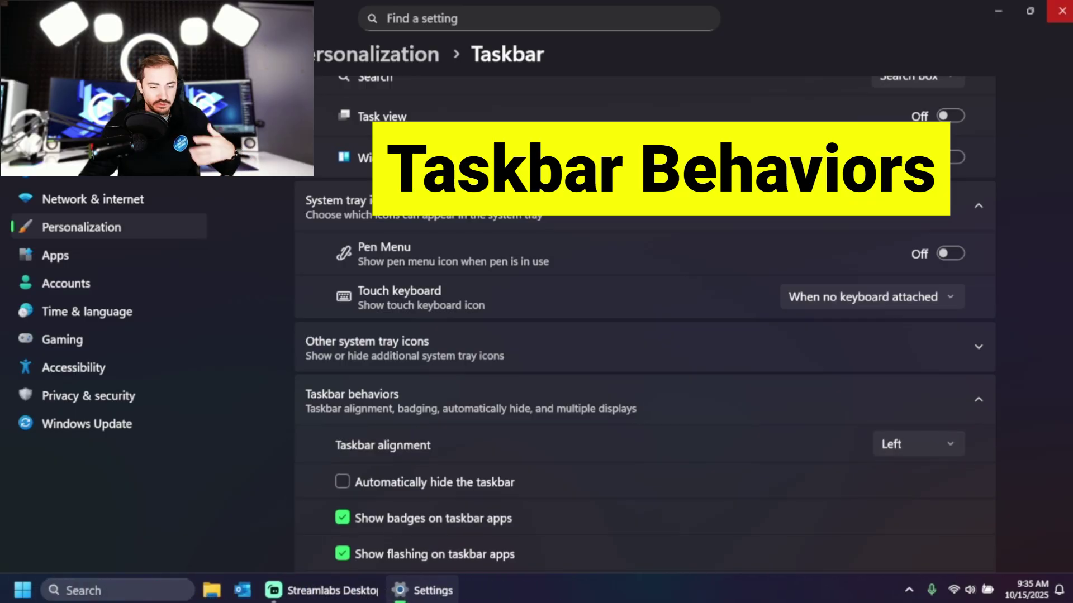
click(1062, 11)
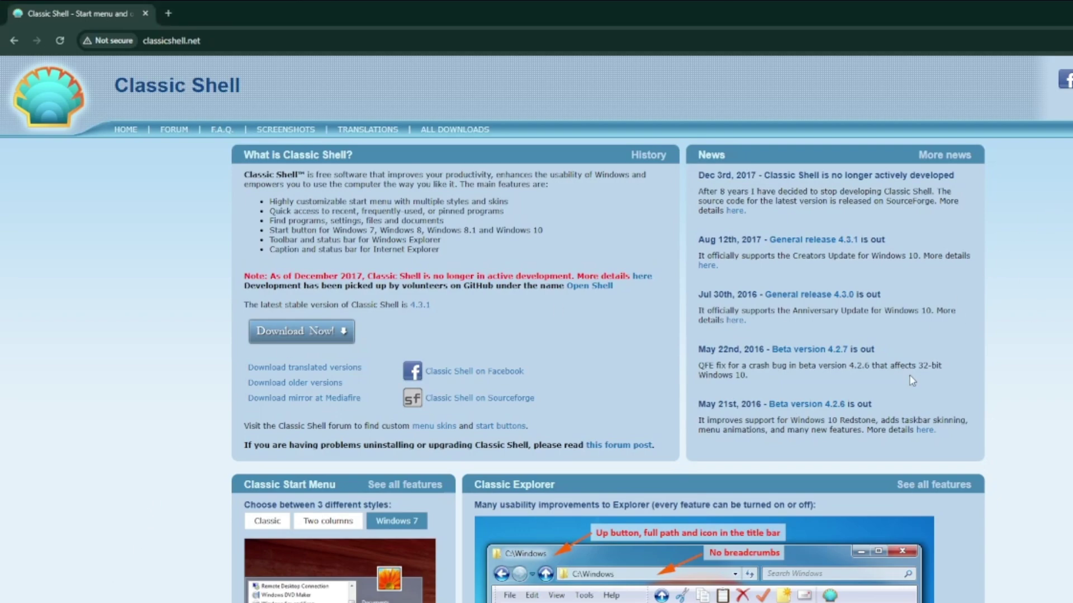
- Scroll down through the classicshell.net features and download section, then back up
scroll(917, 407, down, 1)
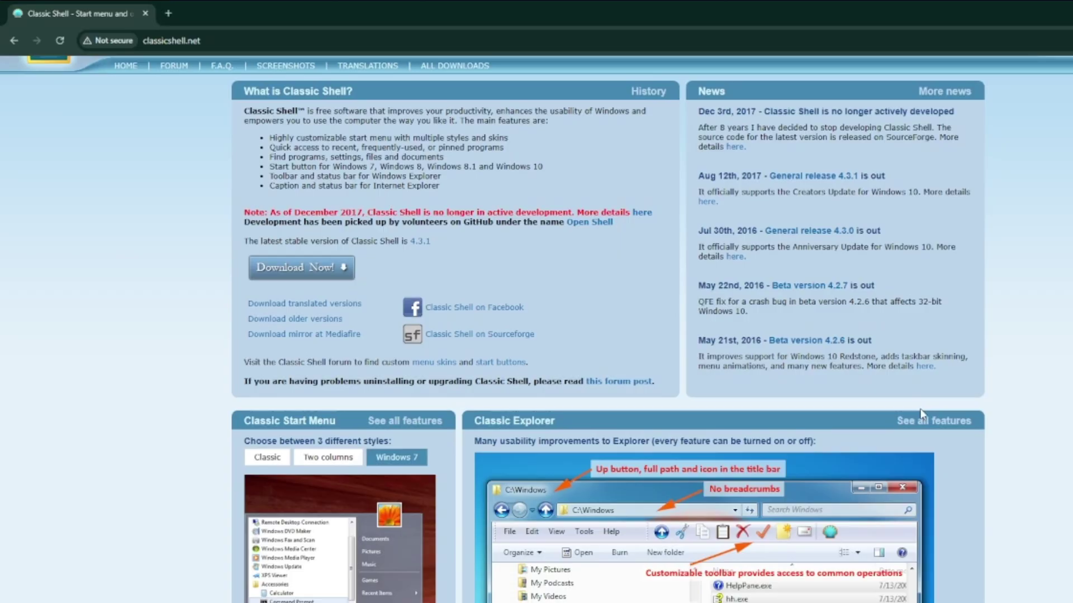
scroll(924, 420, down, 1)
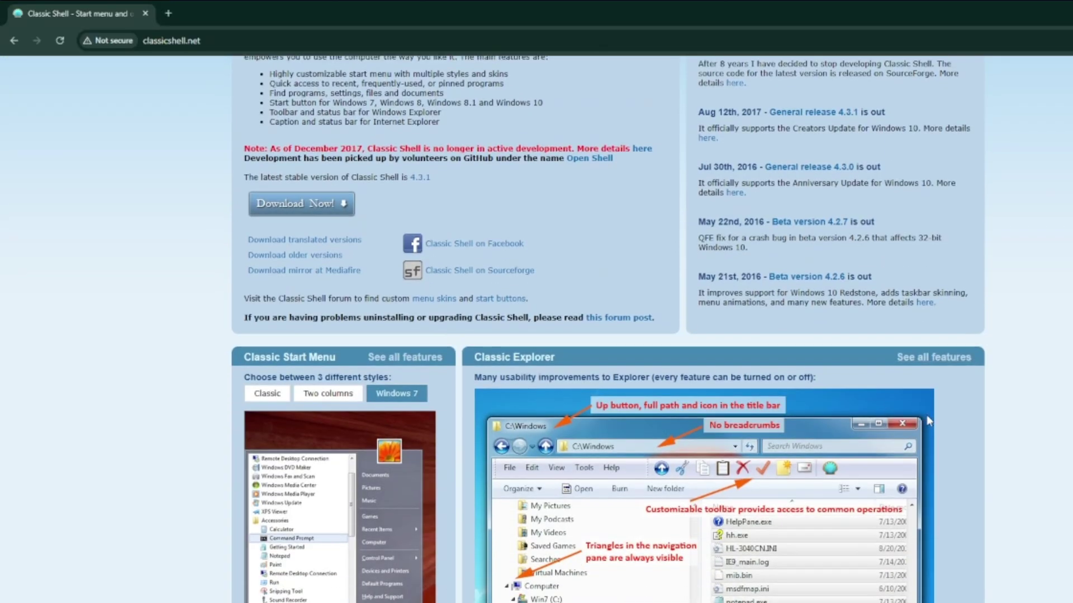
scroll(937, 432, down, 1)
scroll(936, 431, down, 1)
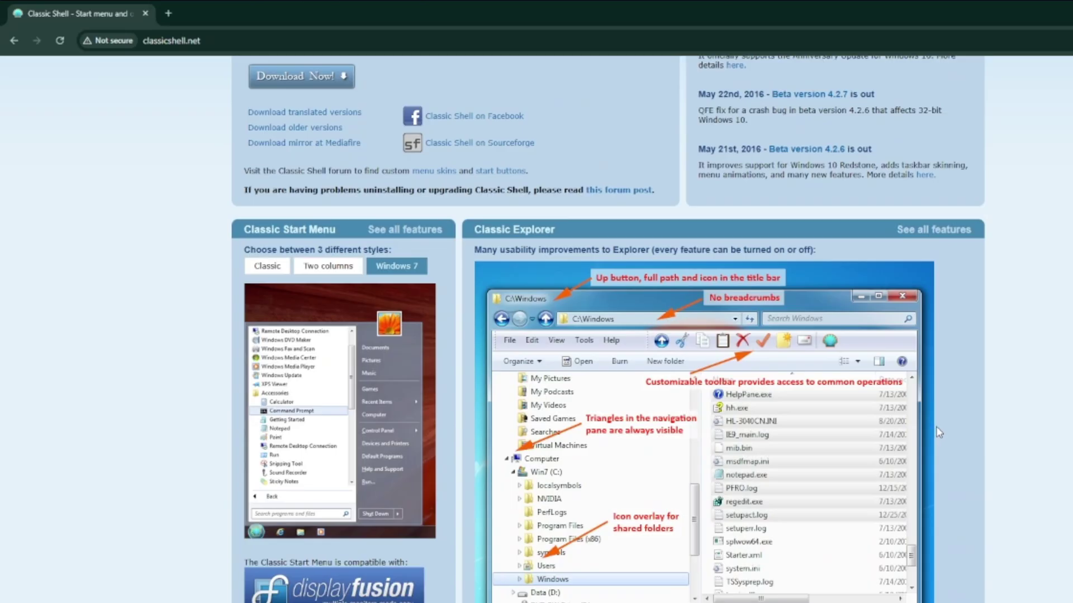
scroll(939, 433, down, 3)
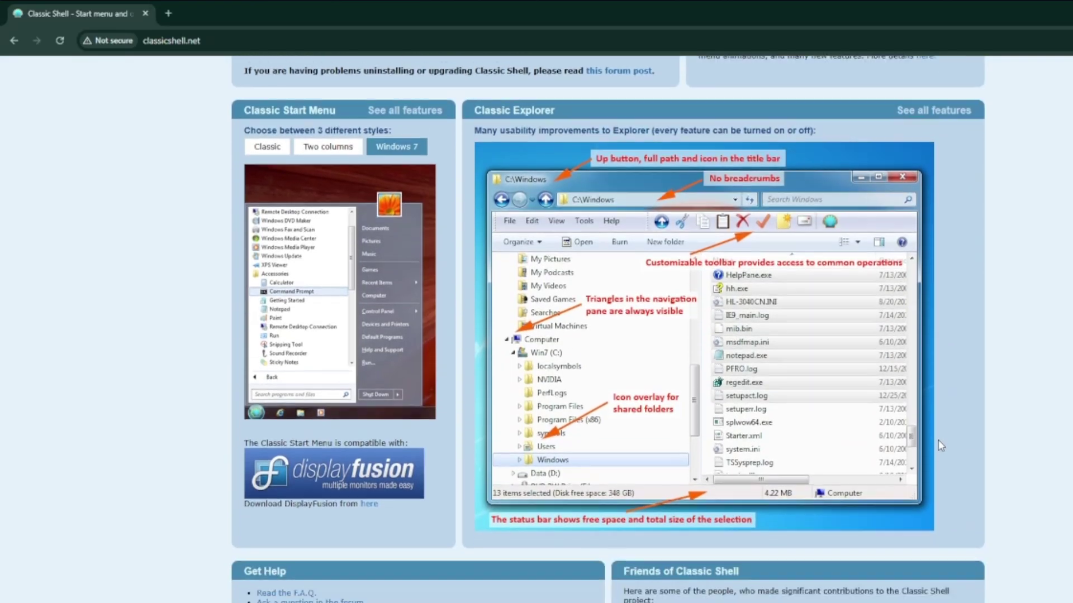
scroll(954, 456, down, 3)
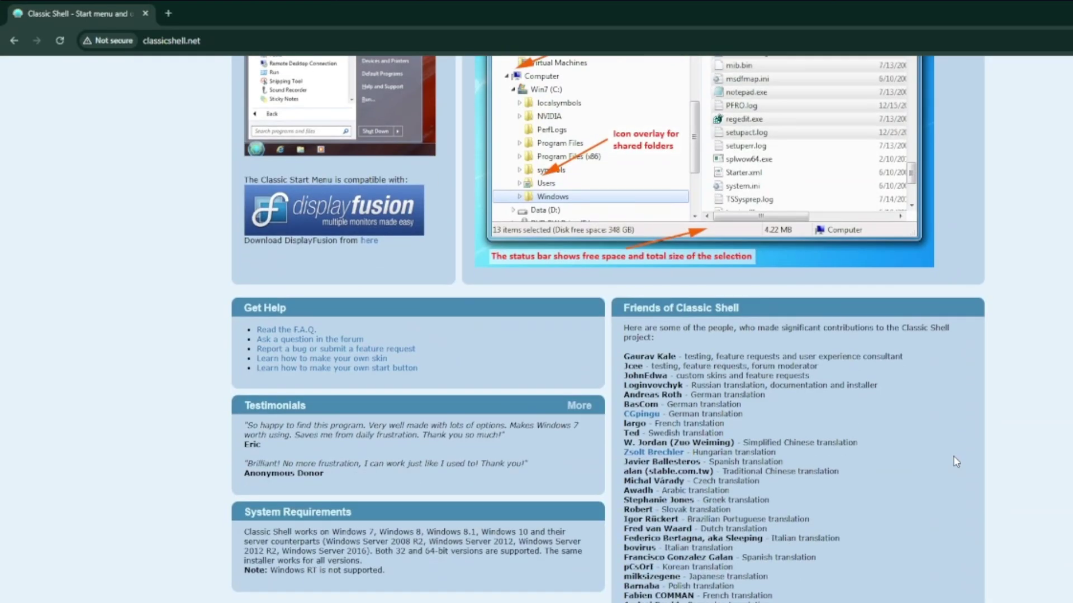
scroll(955, 462, up, 8)
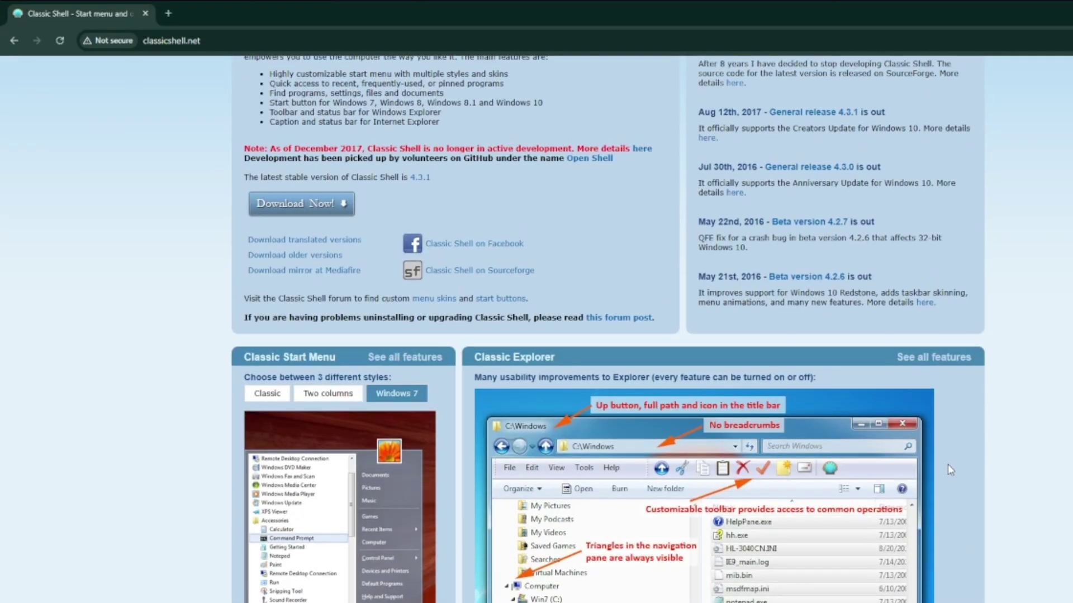
scroll(948, 464, up, 2)
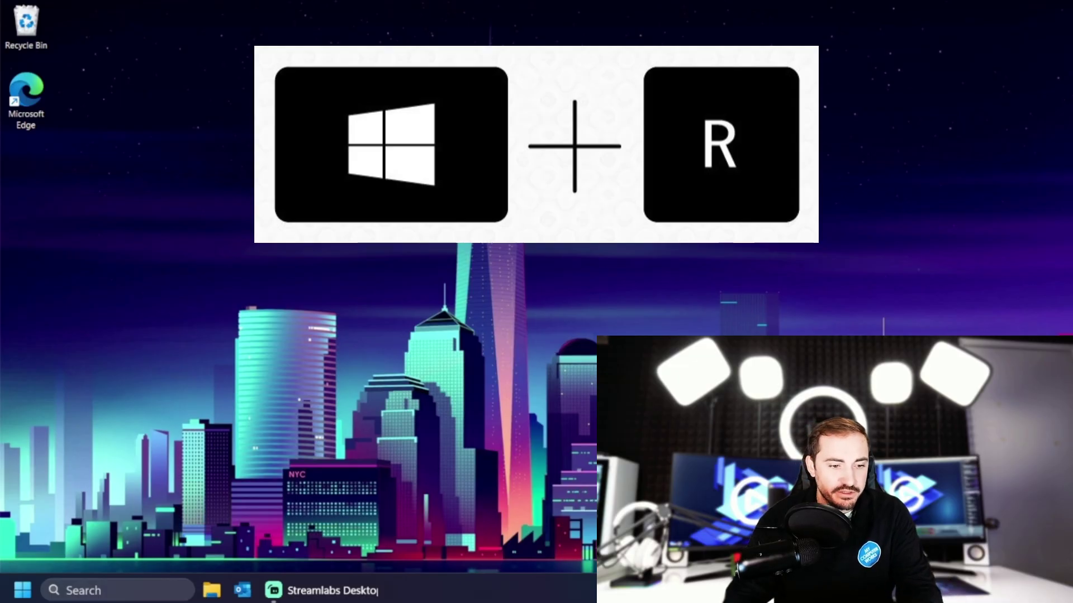
- Run shell:appsfolder from the Run box to show the Applications folder's 147 installed apps
key(super+r)
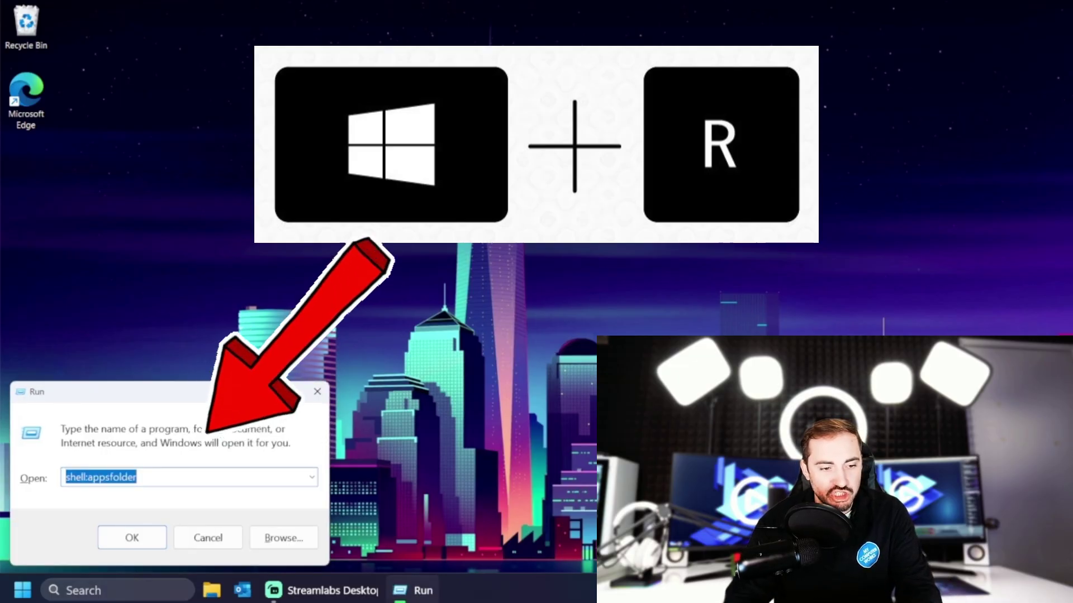
click(143, 479)
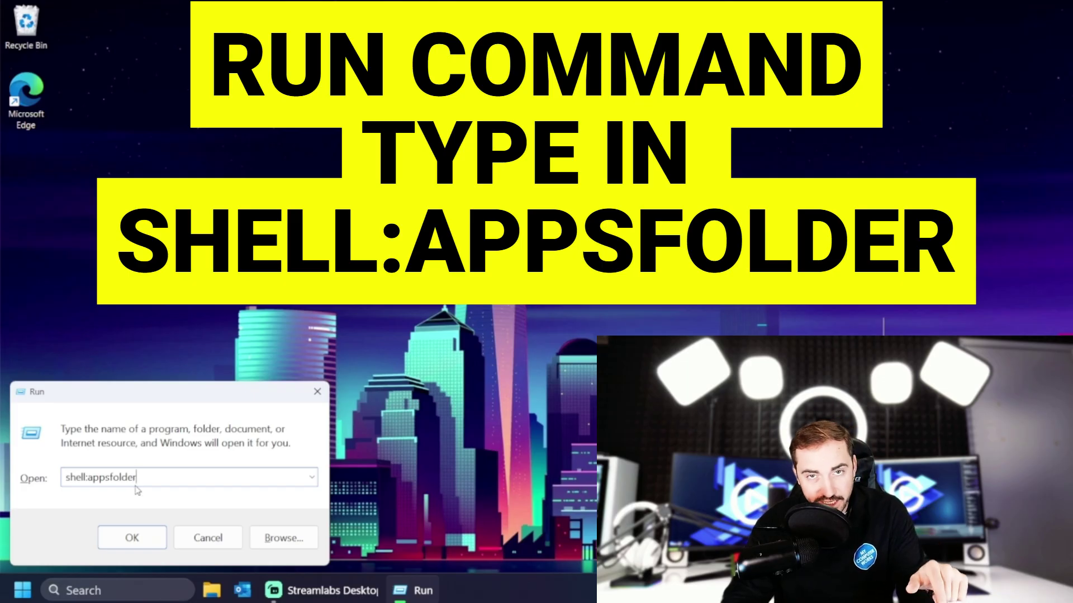
click(132, 538)
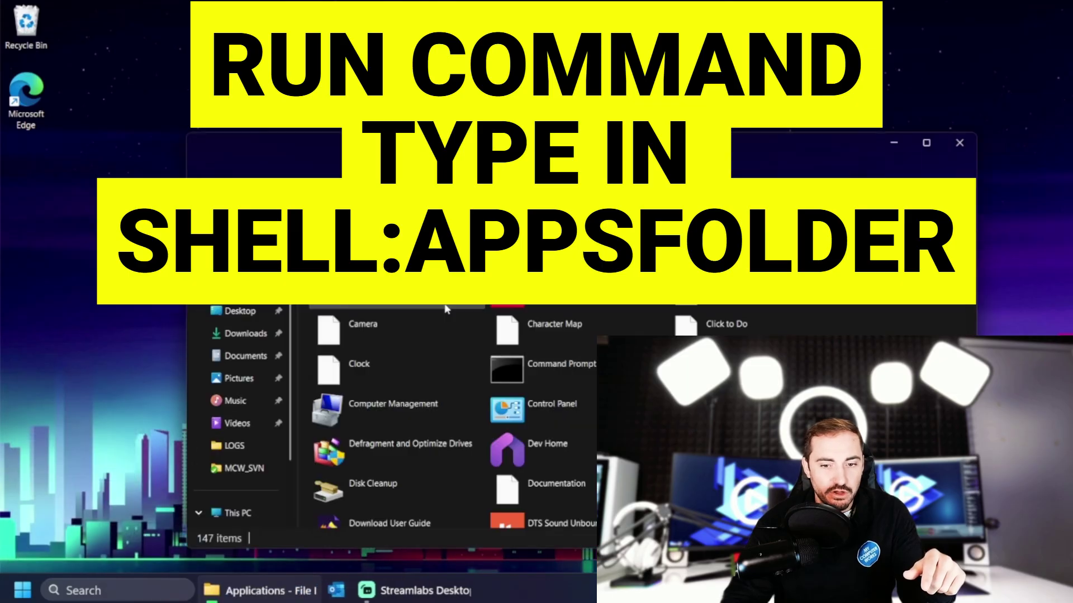
click(925, 141)
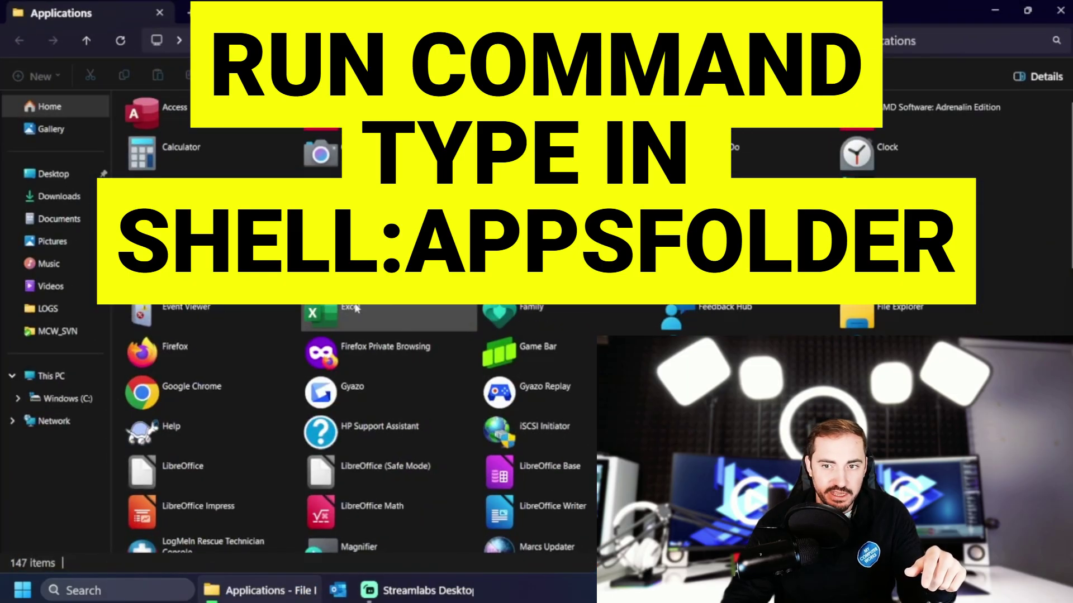
scroll(566, 379, down, 5)
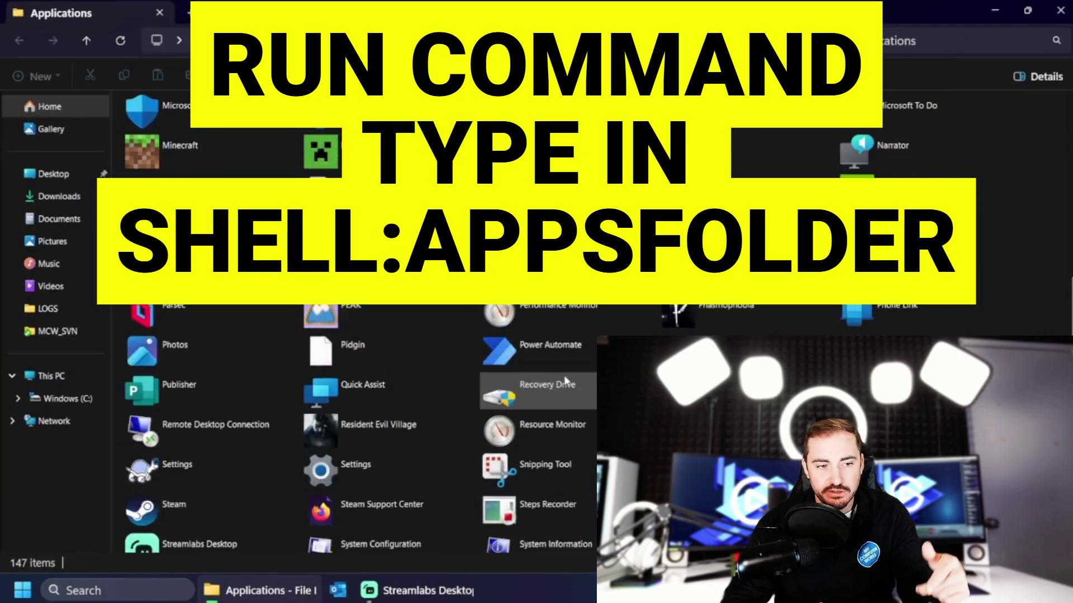
click(1030, 11)
scroll(484, 350, up, 10)
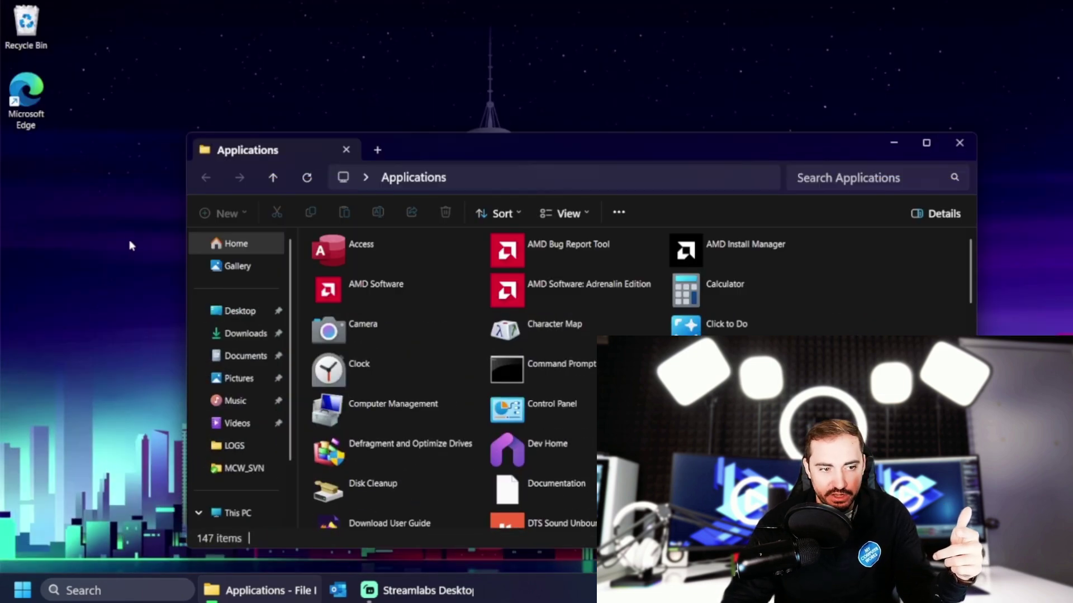
- Drag Clock onto the desktop as a shortcut, close Explorer, and show the shortcut's full options
drag(380, 359, 79, 240)
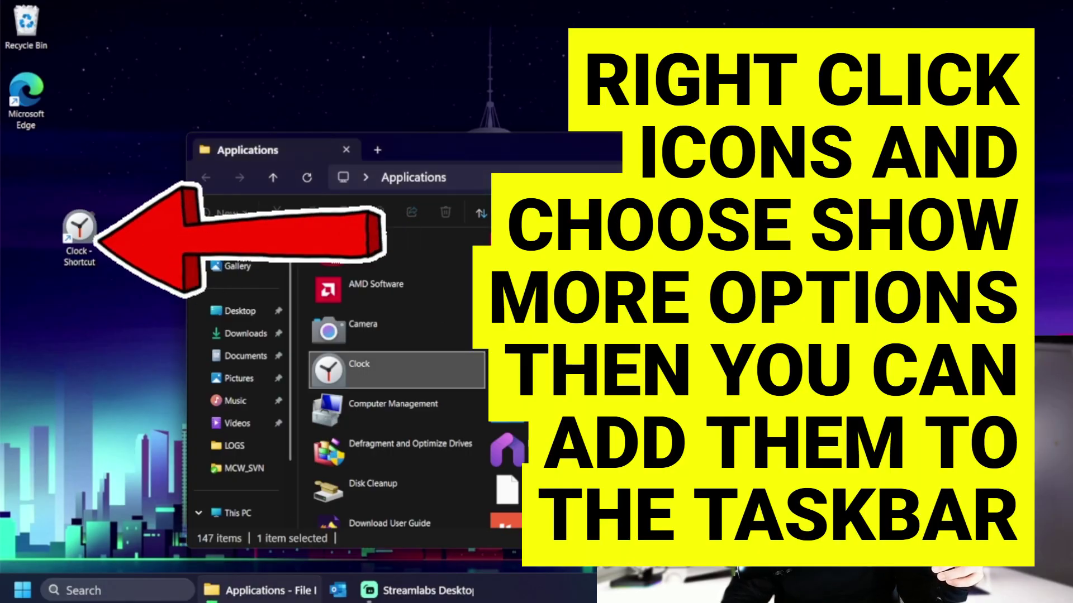
key(alt+F4)
right_click(91, 211)
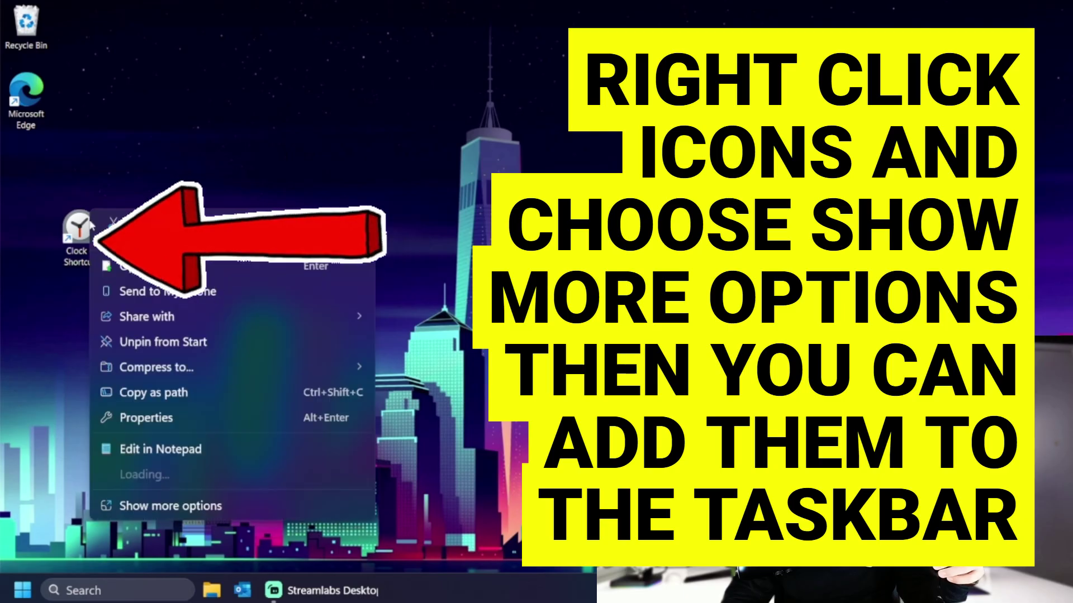
click(190, 506)
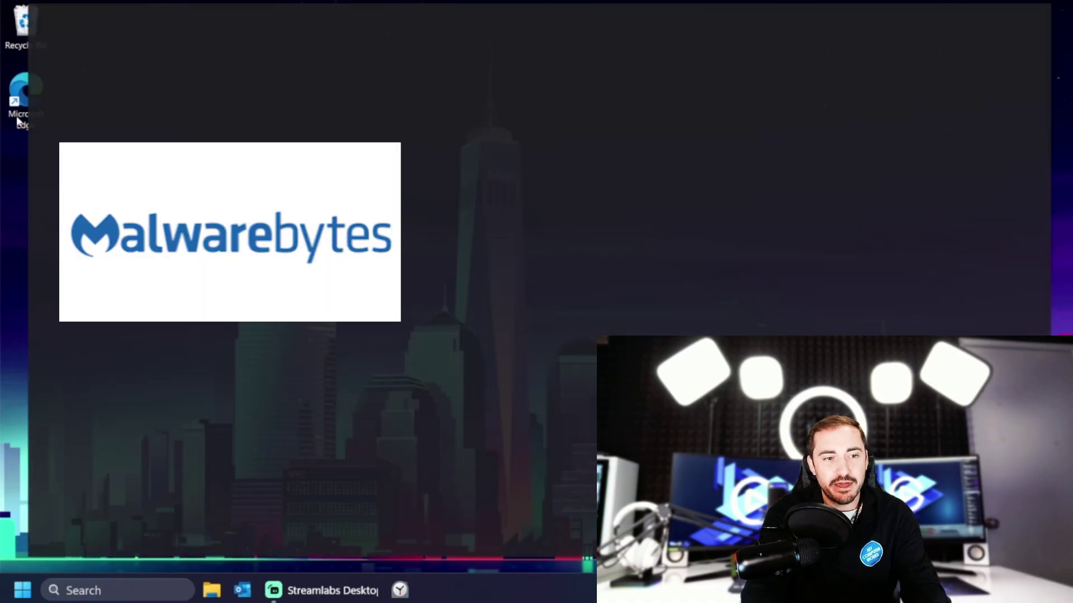
- Search 'malwa' in Edge, open the official Malwarebytes homepage, and close the search tab
double_click(16, 120)
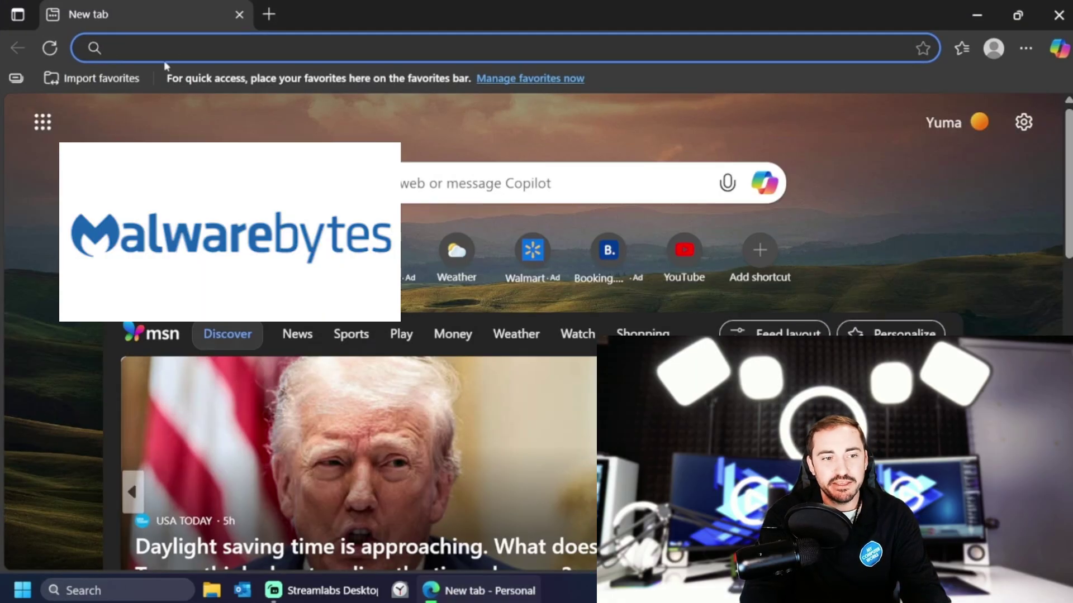
click(235, 45)
text(malwarebytes)
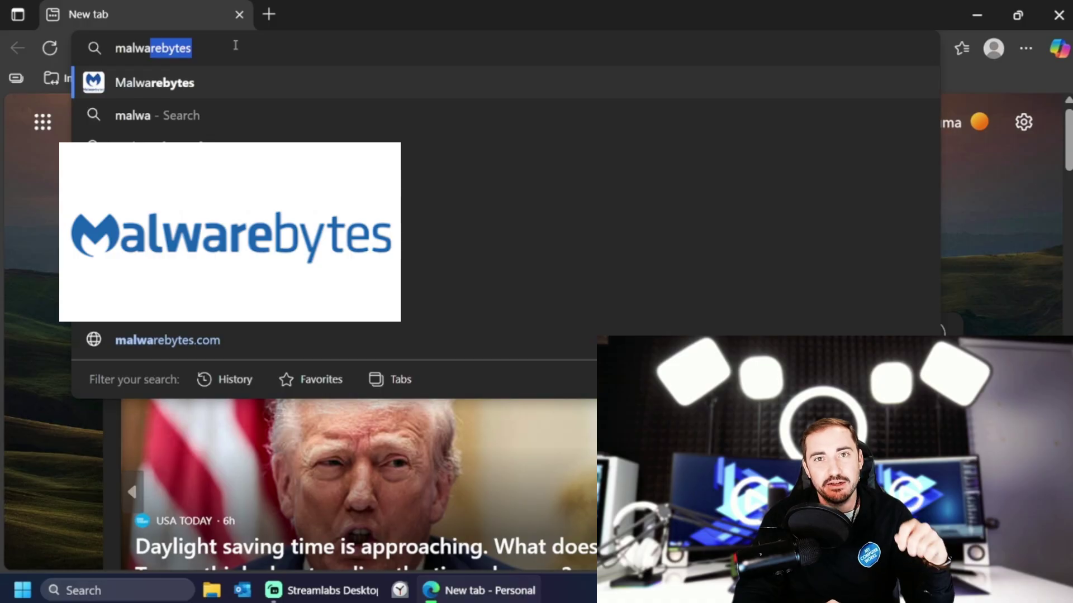
key(Return)
click(337, 328)
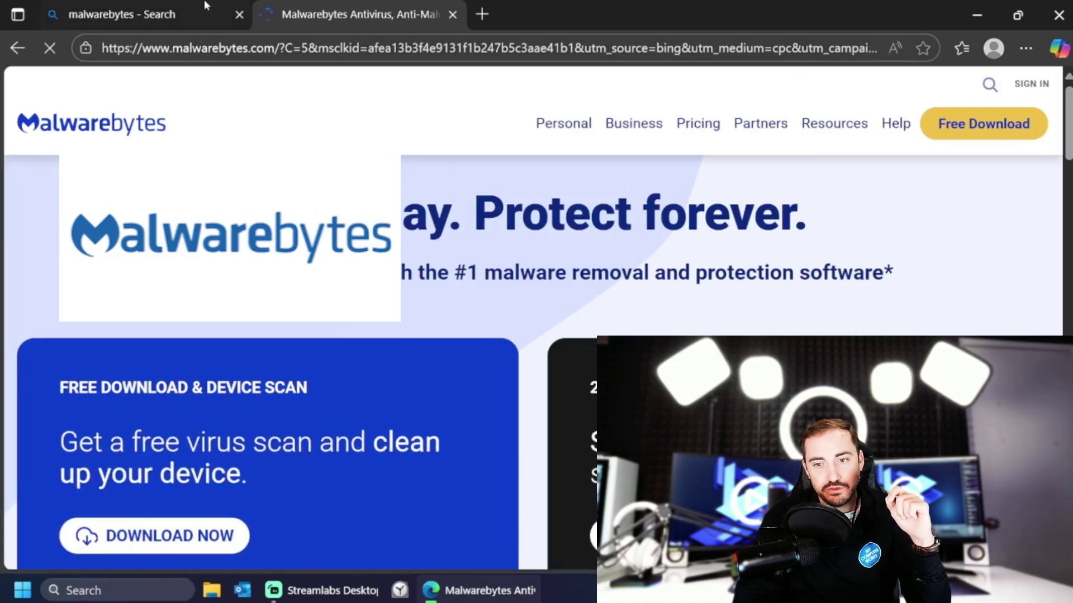
click(239, 15)
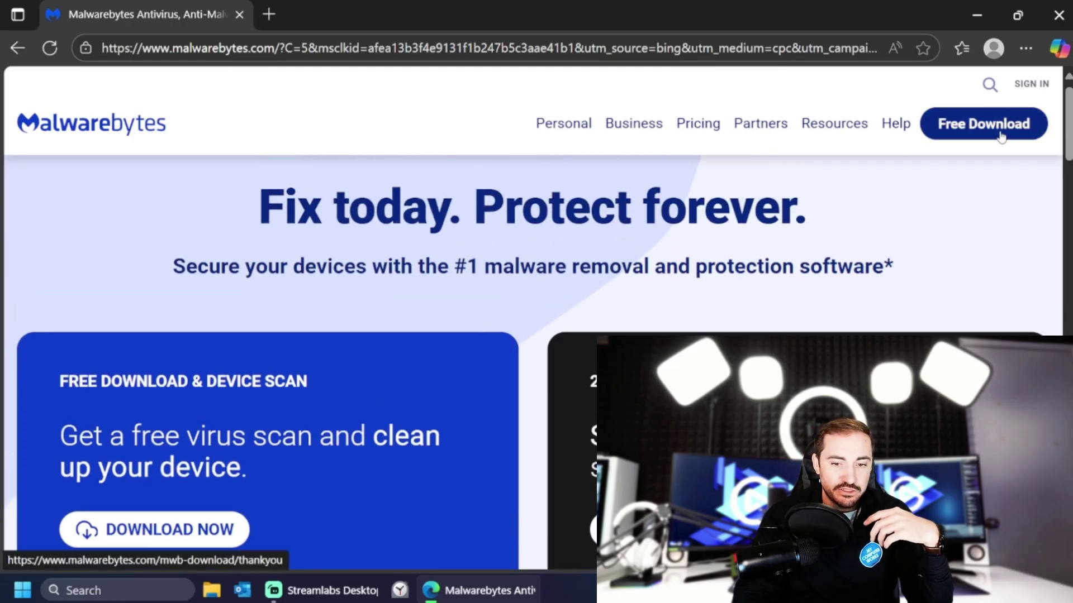
scroll(457, 461, down, 10)
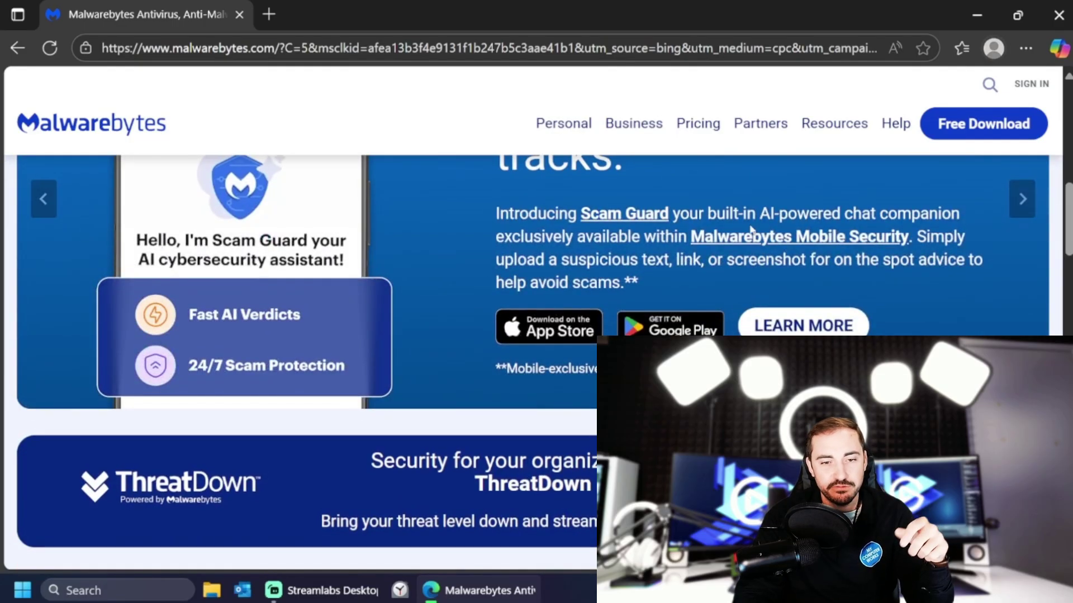
scroll(753, 231, up, 10)
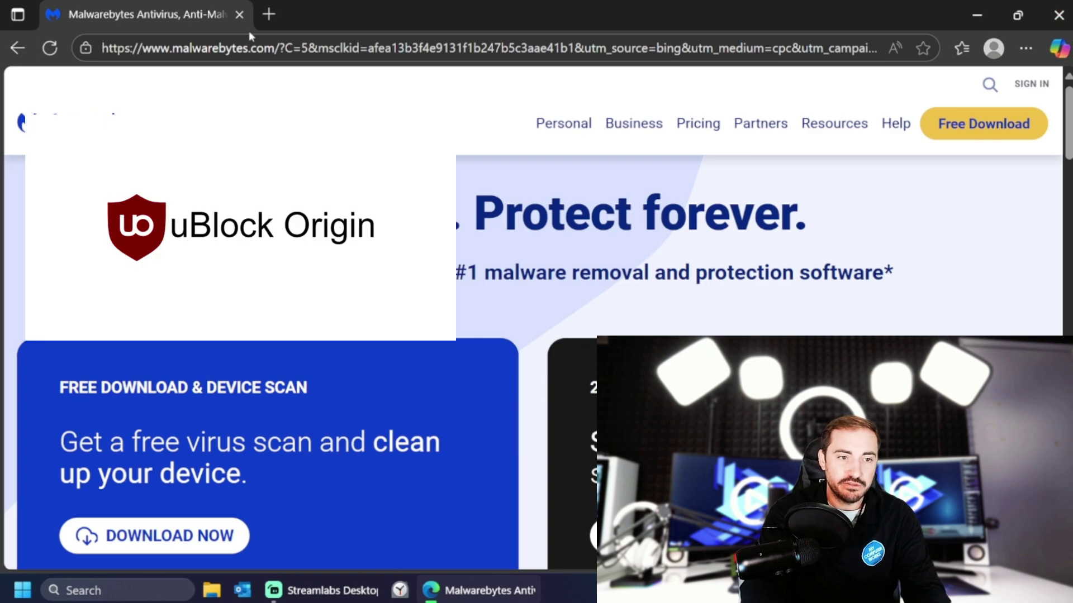
- Search 'ublock origin' in a new tab and add the extension from the Edge Add-ons store
click(263, 22)
text(ublo)
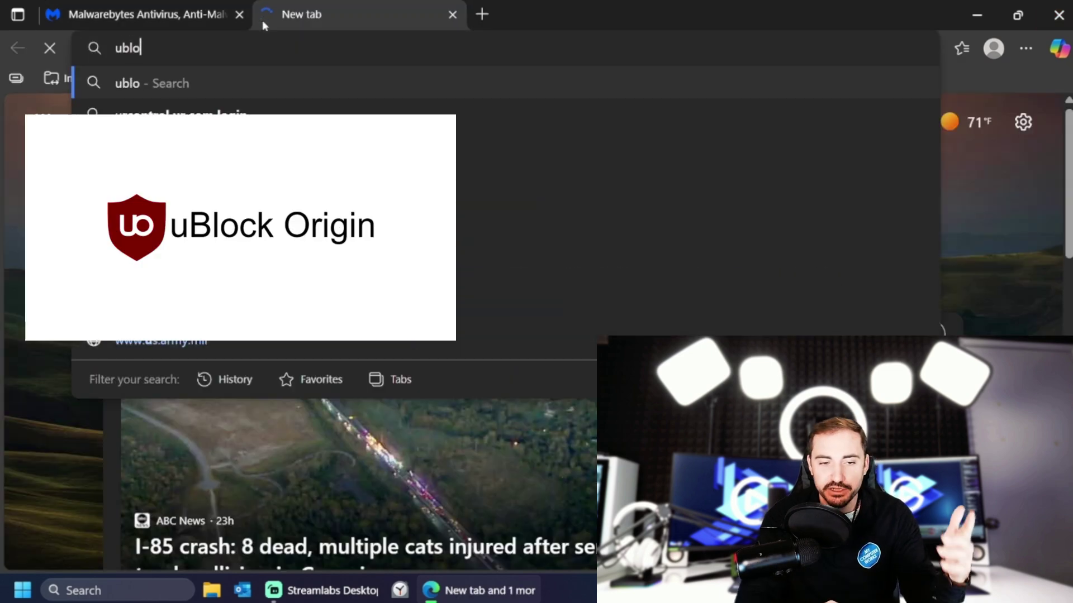
text(ck origin)
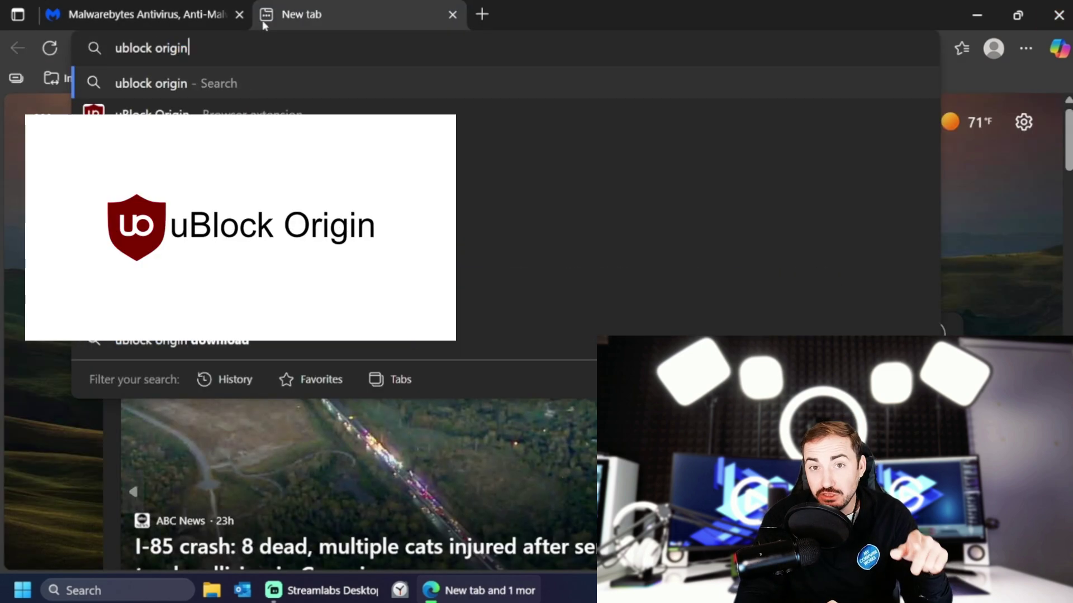
key(Return)
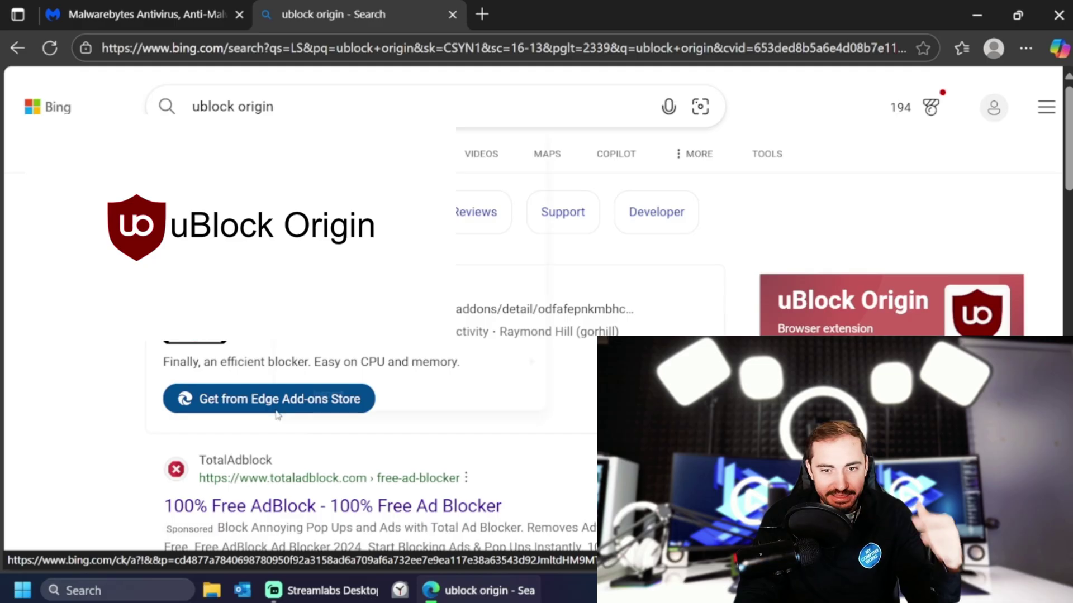
right_click(275, 413)
click(205, 402)
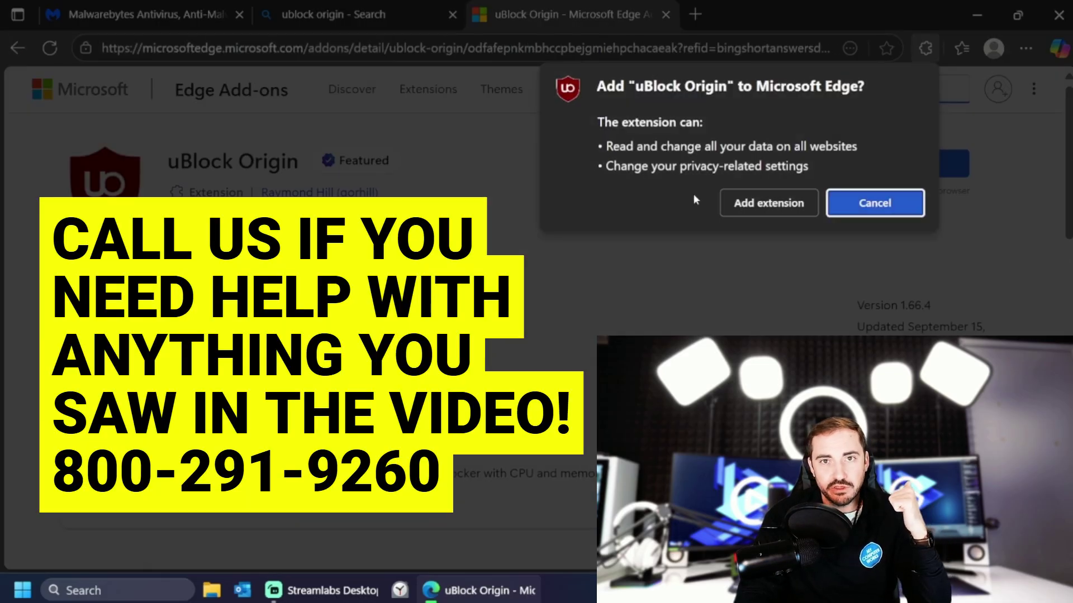
click(804, 203)
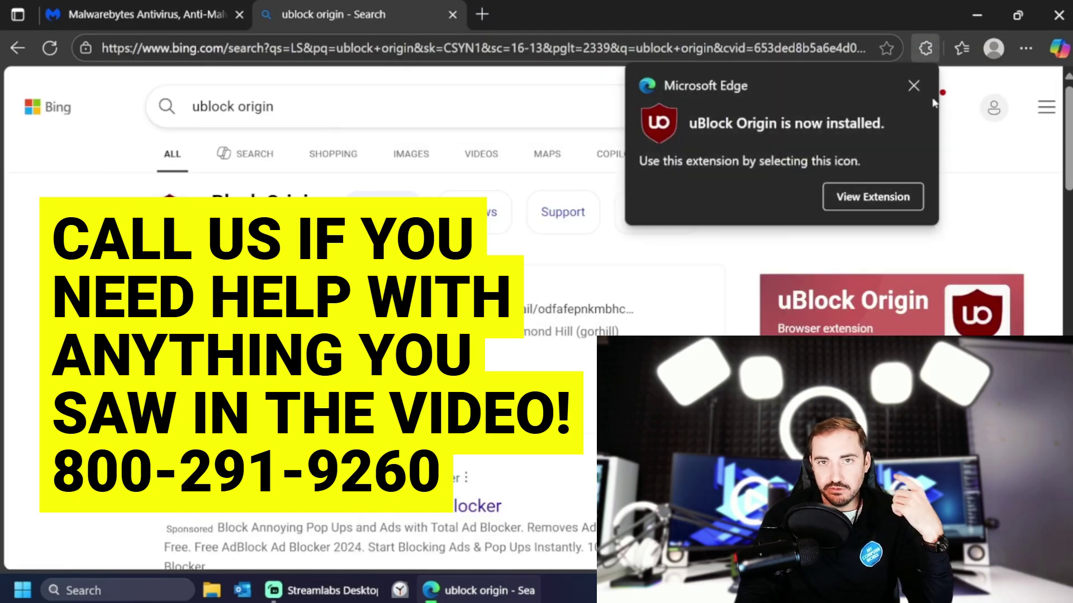
- Dismiss the install notice and pin uBlock Origin to the Edge toolbar from the Extensions list
click(913, 86)
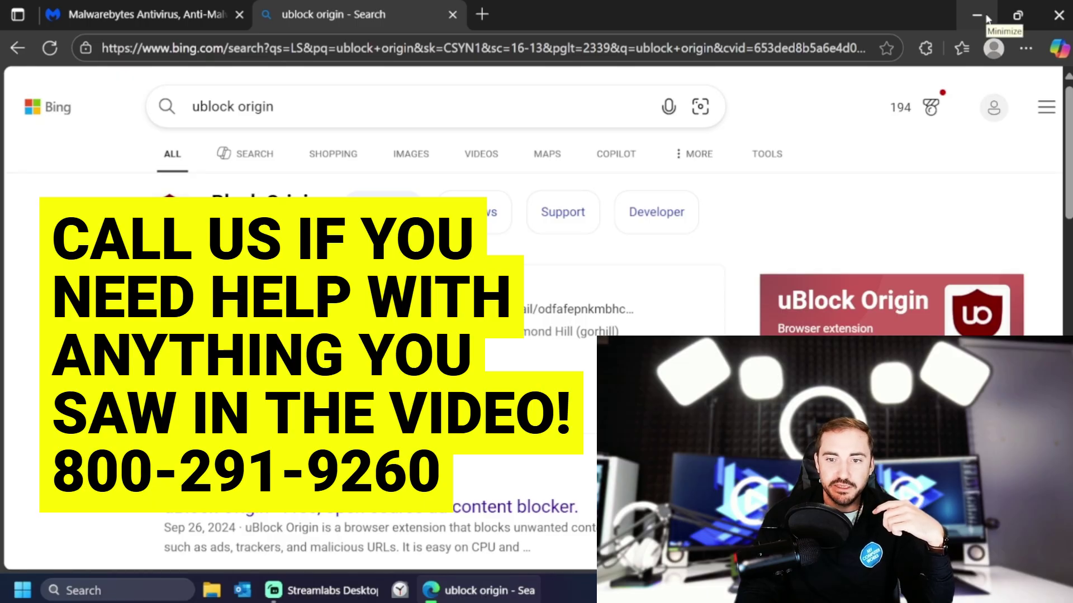
click(925, 48)
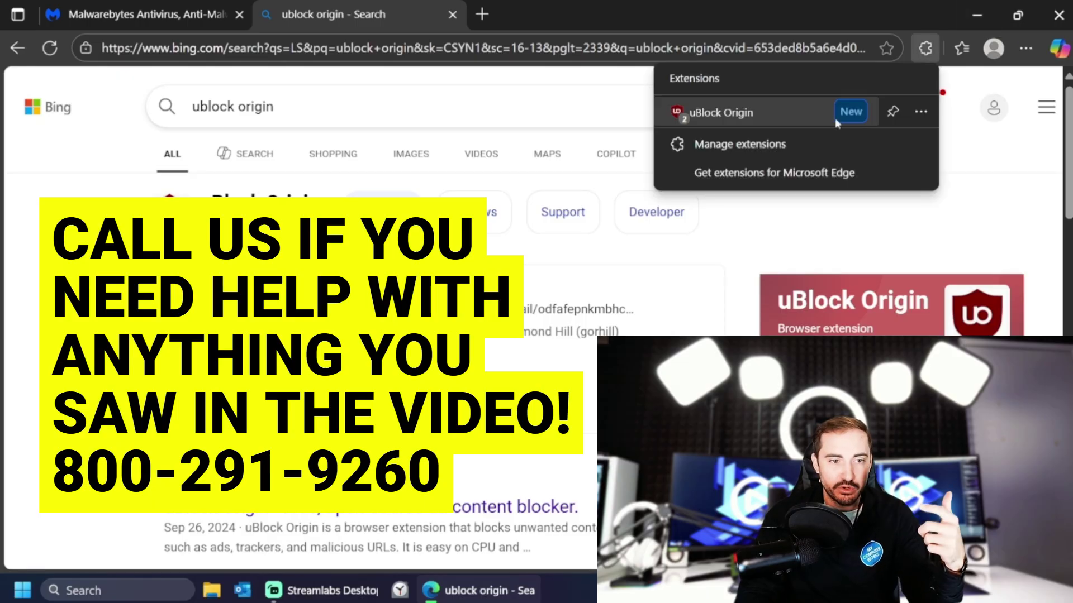
click(889, 118)
click(902, 250)
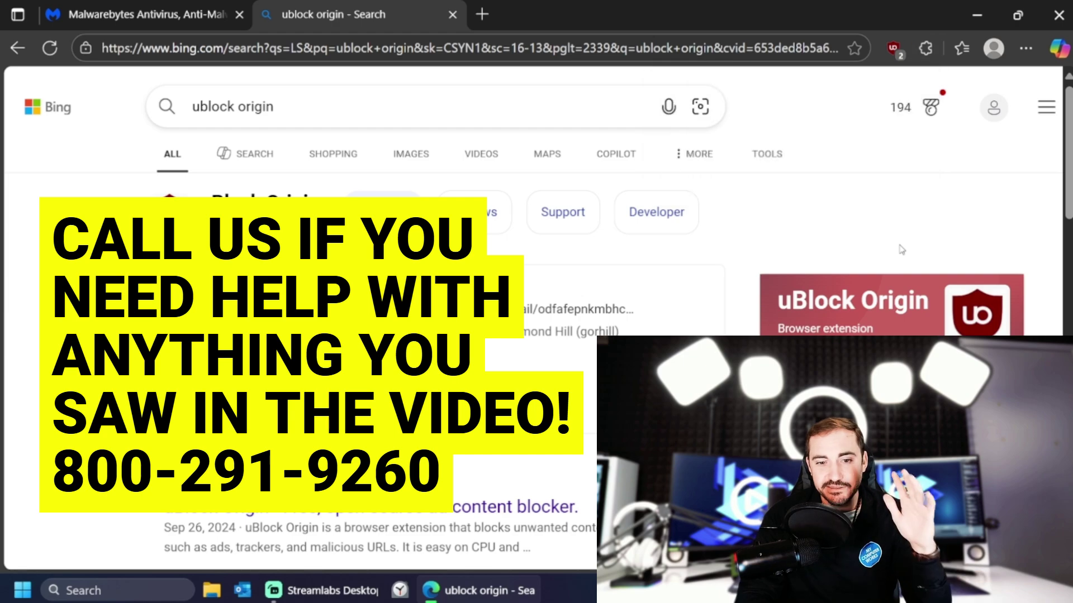